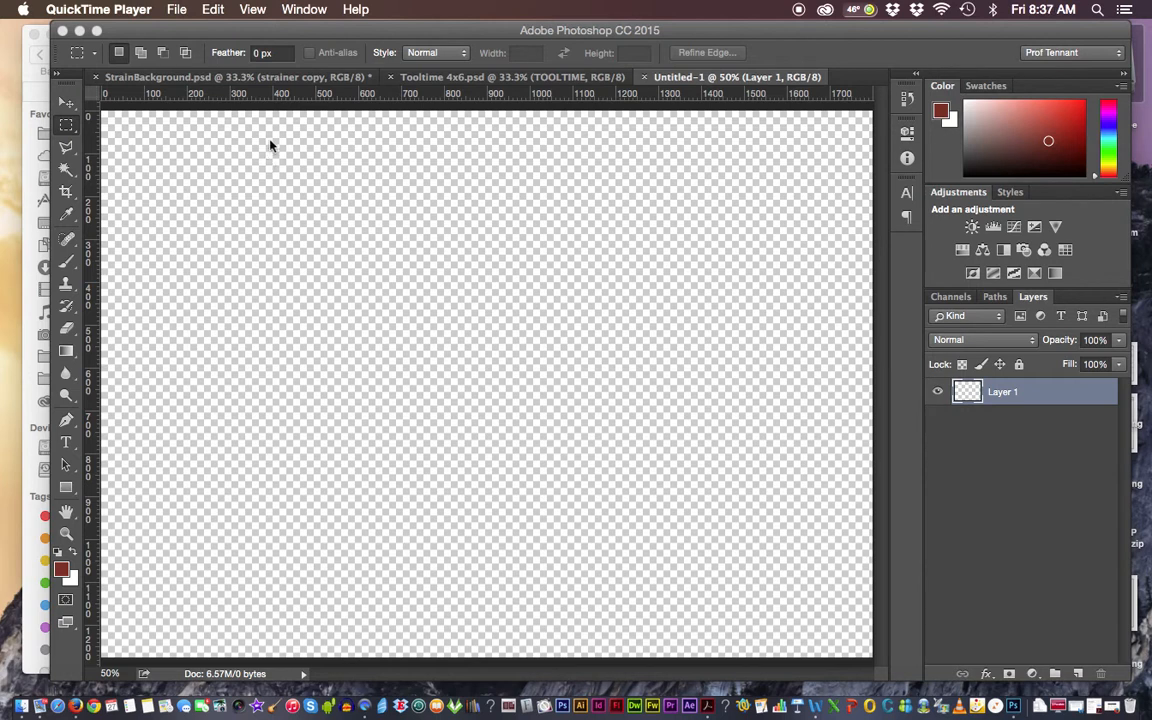
# Find the green bell pepper photo IMG_1718.JPG in Finder's 2013 FARMERS MARKET PICS folder and open it with Adobe Photoshop CC 2015.
pyautogui.click(31, 97)
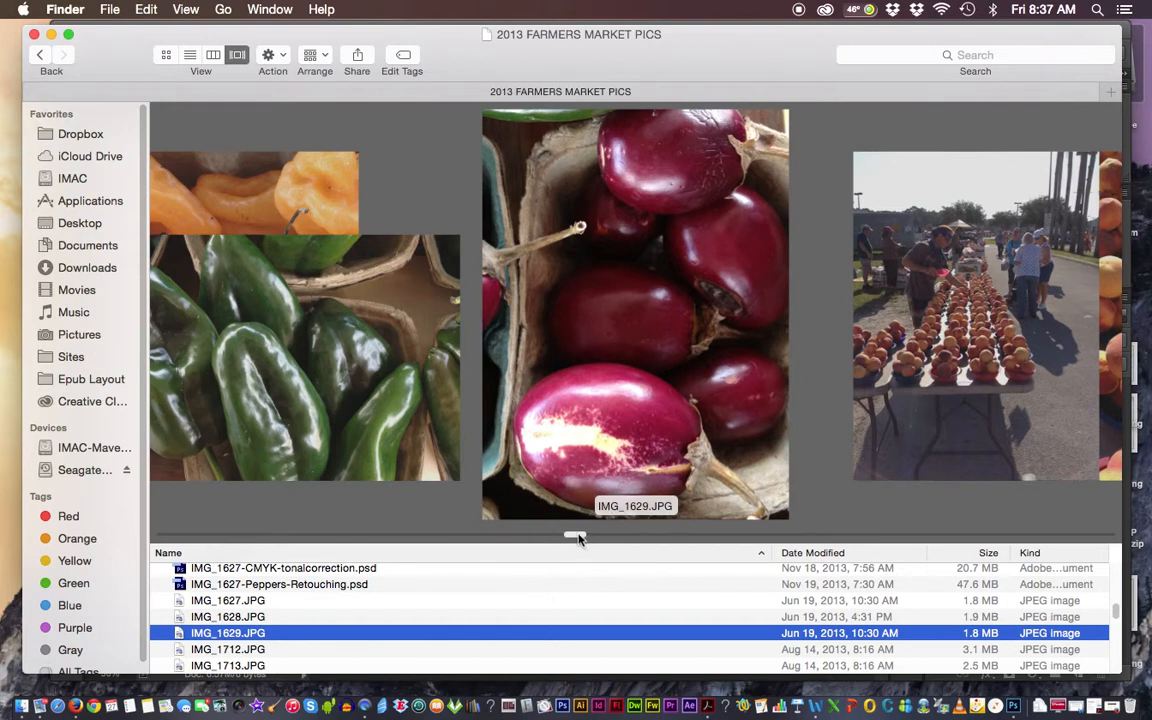
pyautogui.moveTo(577, 538); pyautogui.dragTo(651, 535)
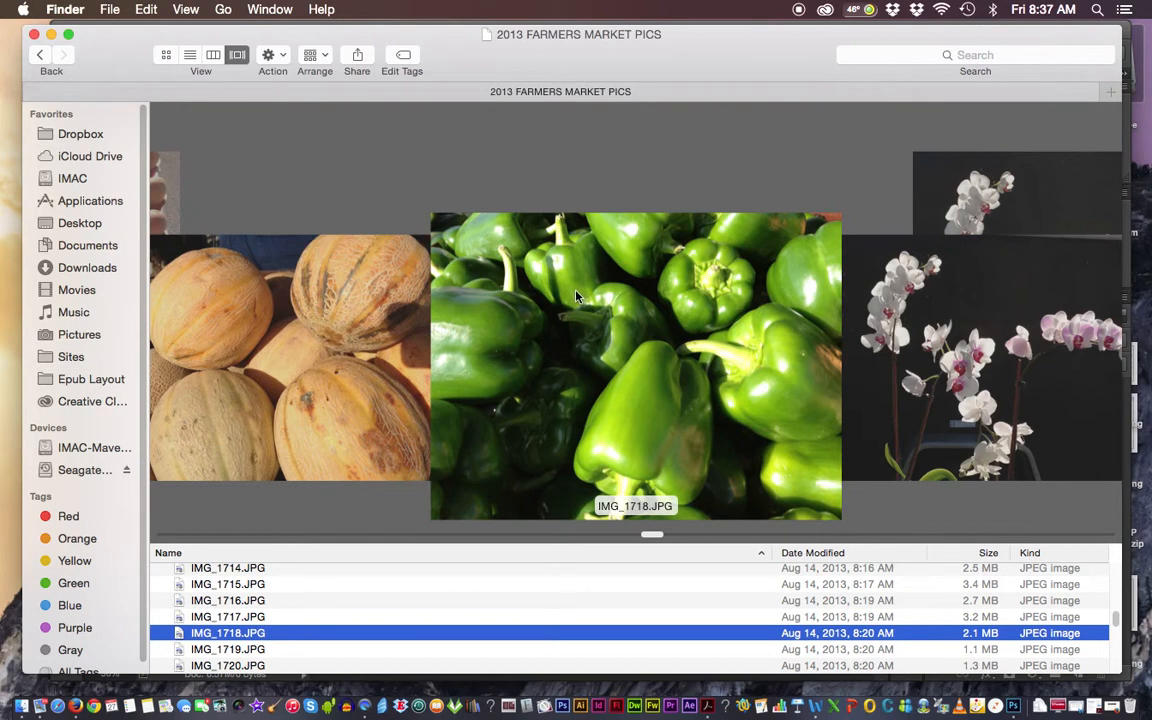
pyautogui.rightClick(184, 639)
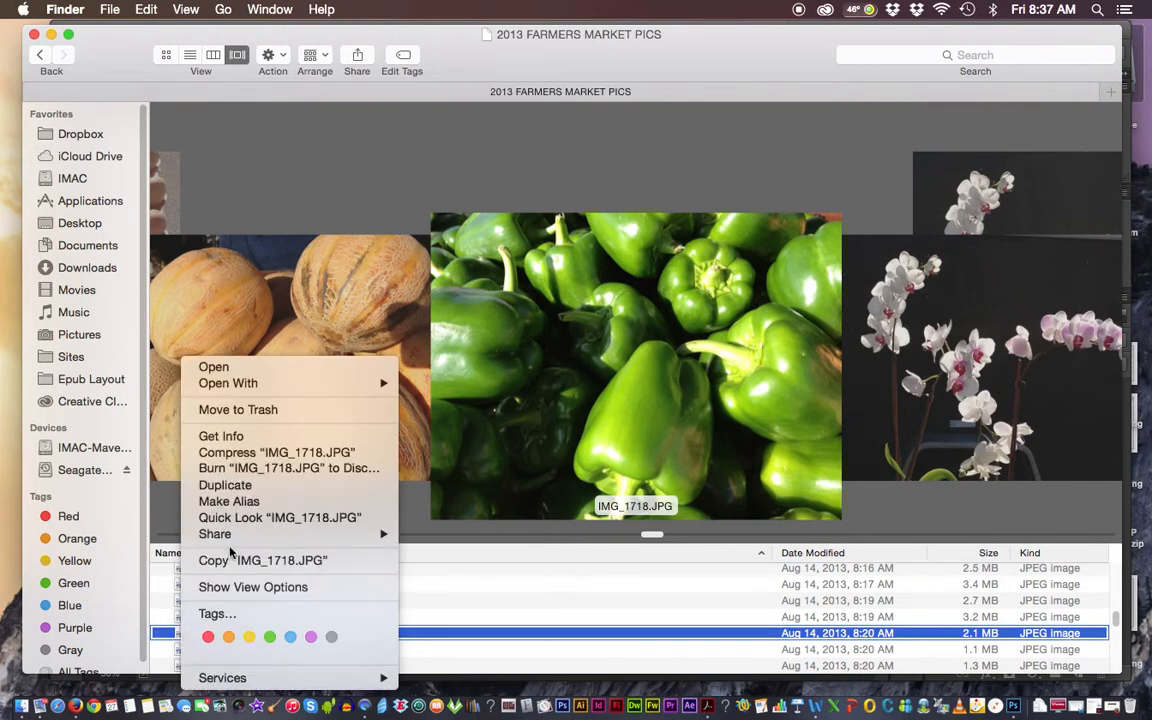
pyautogui.moveTo(270, 387)
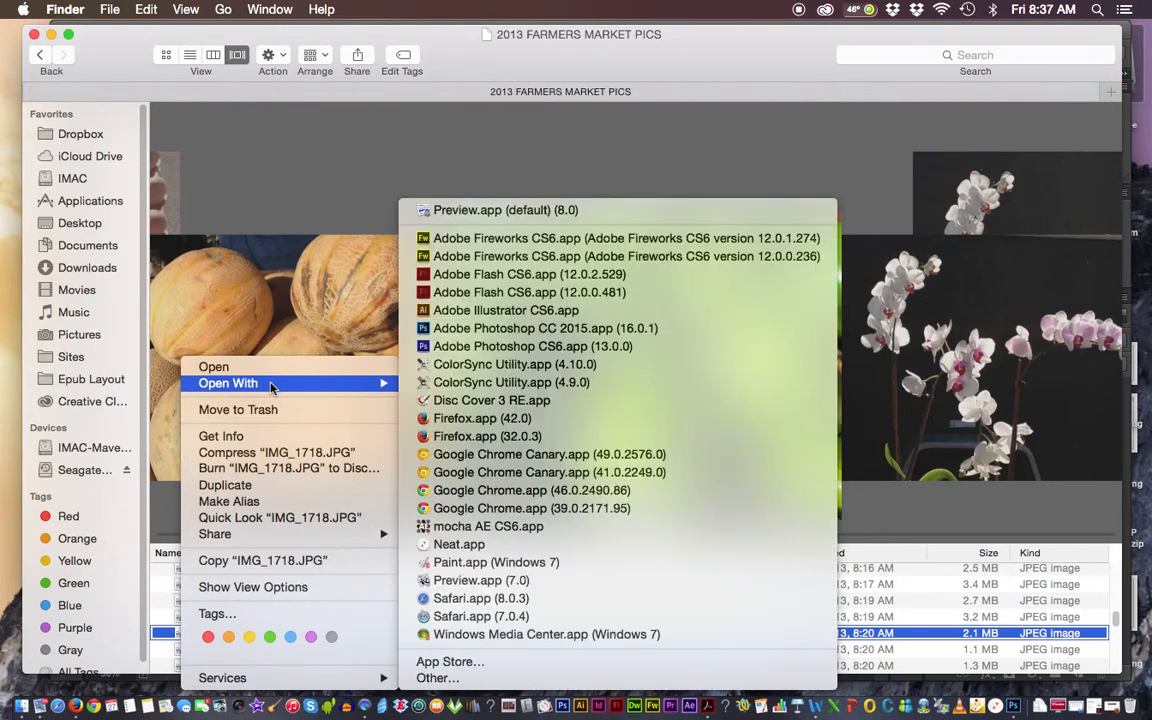
pyautogui.click(472, 334)
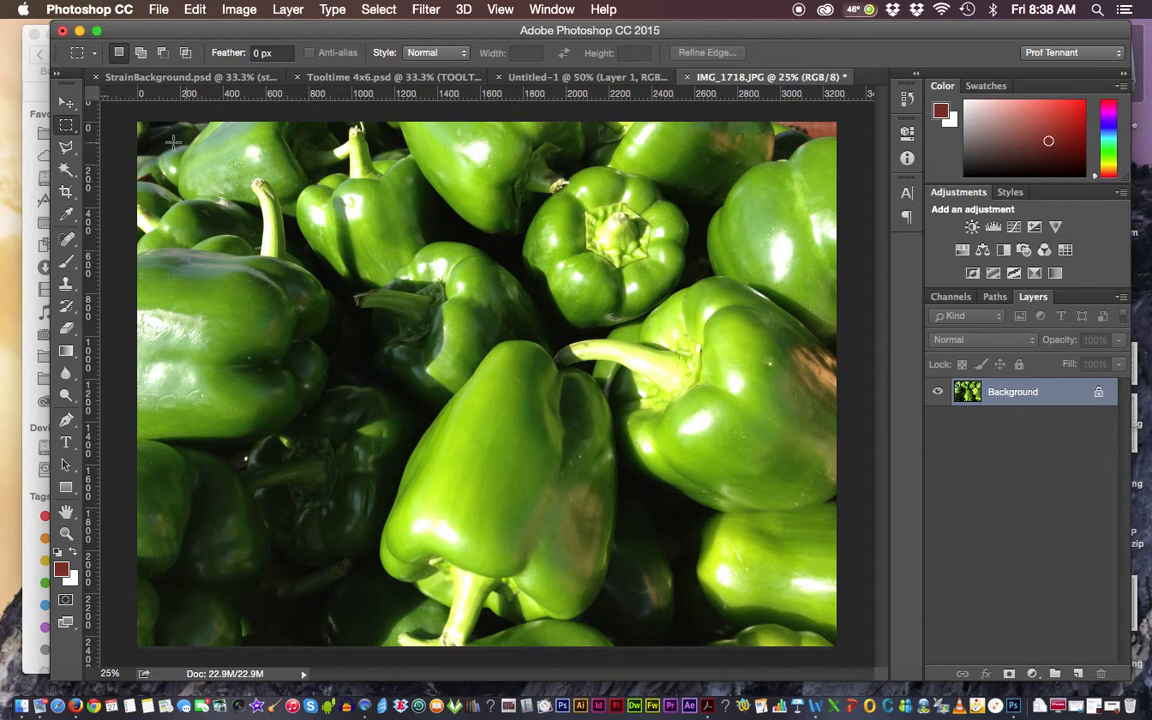
# Set the Crop tool's aspect ratio to 6 by 4.25 for the pepper photo.
pyautogui.click(67, 195)
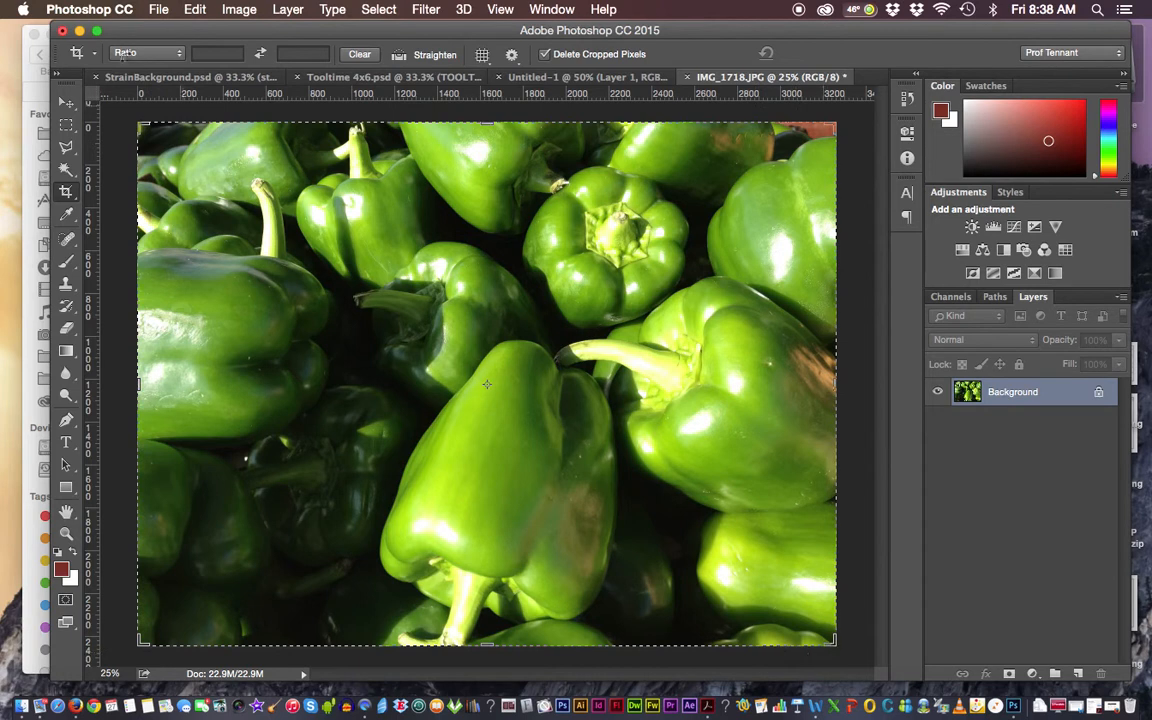
pyautogui.click(205, 53)
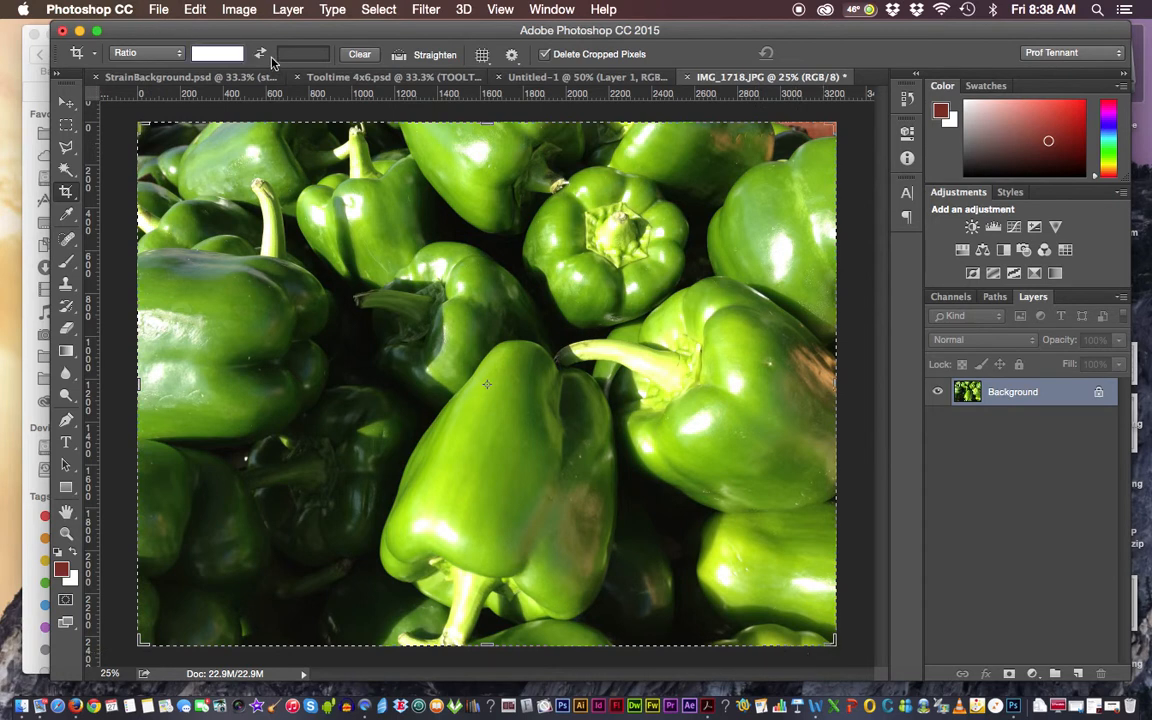
pyautogui.write('8in')
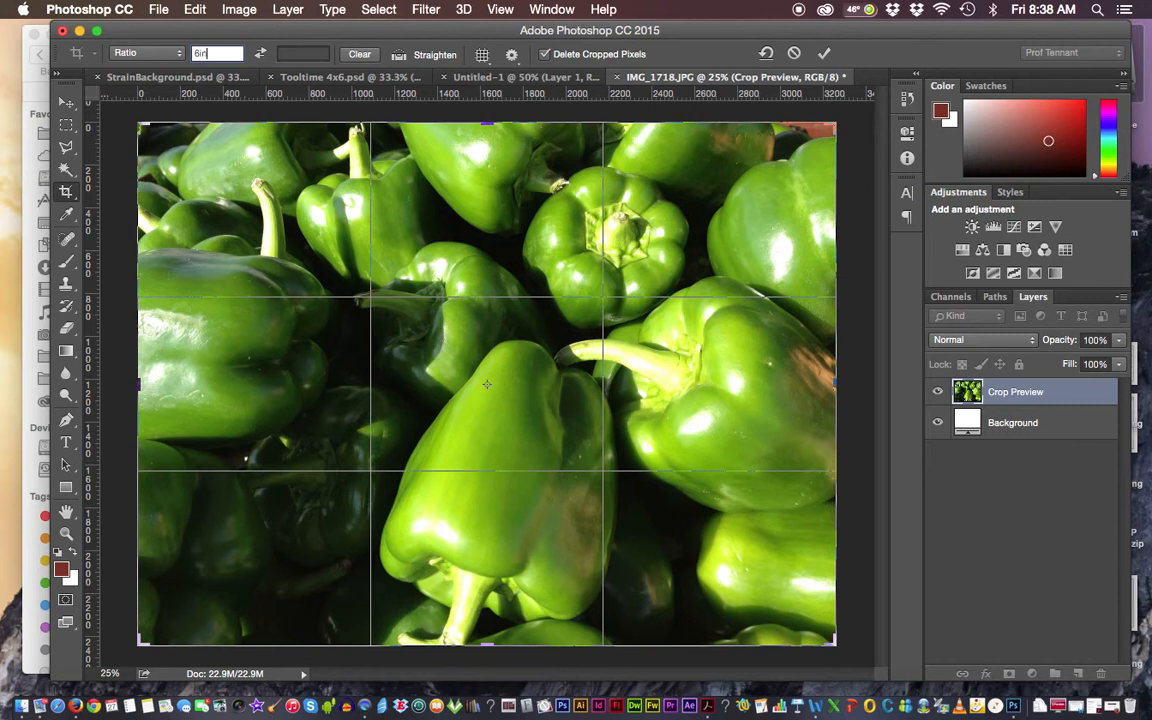
pyautogui.click(310, 53)
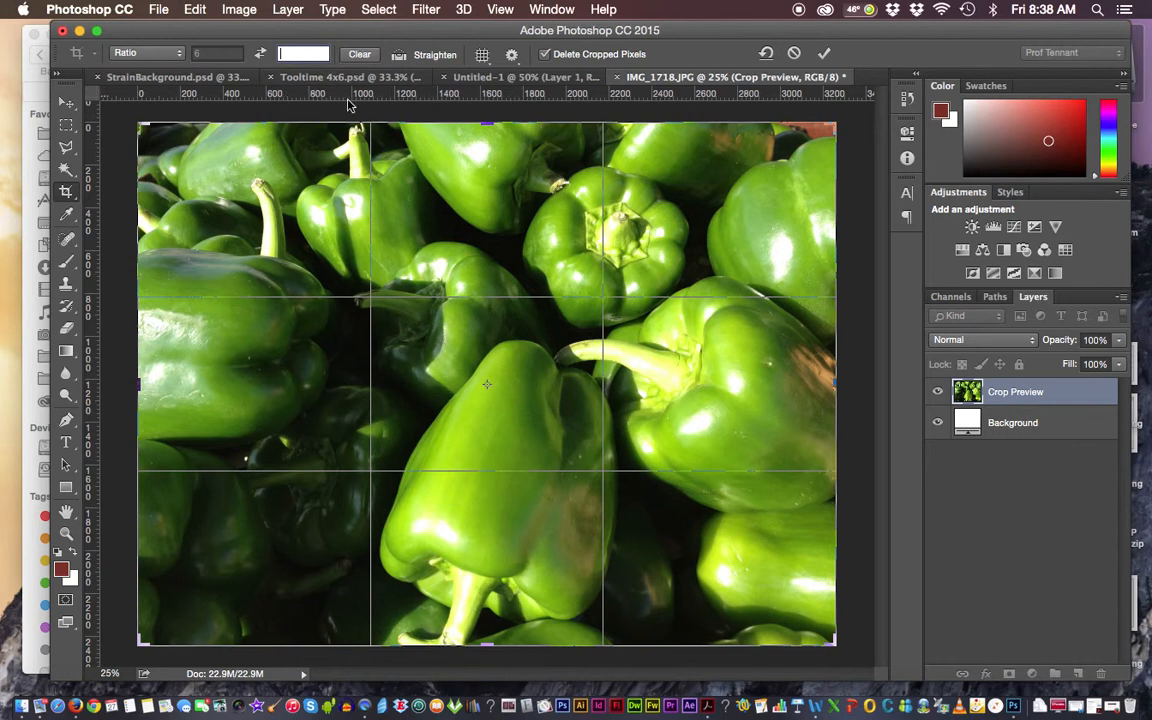
pyautogui.write('4')
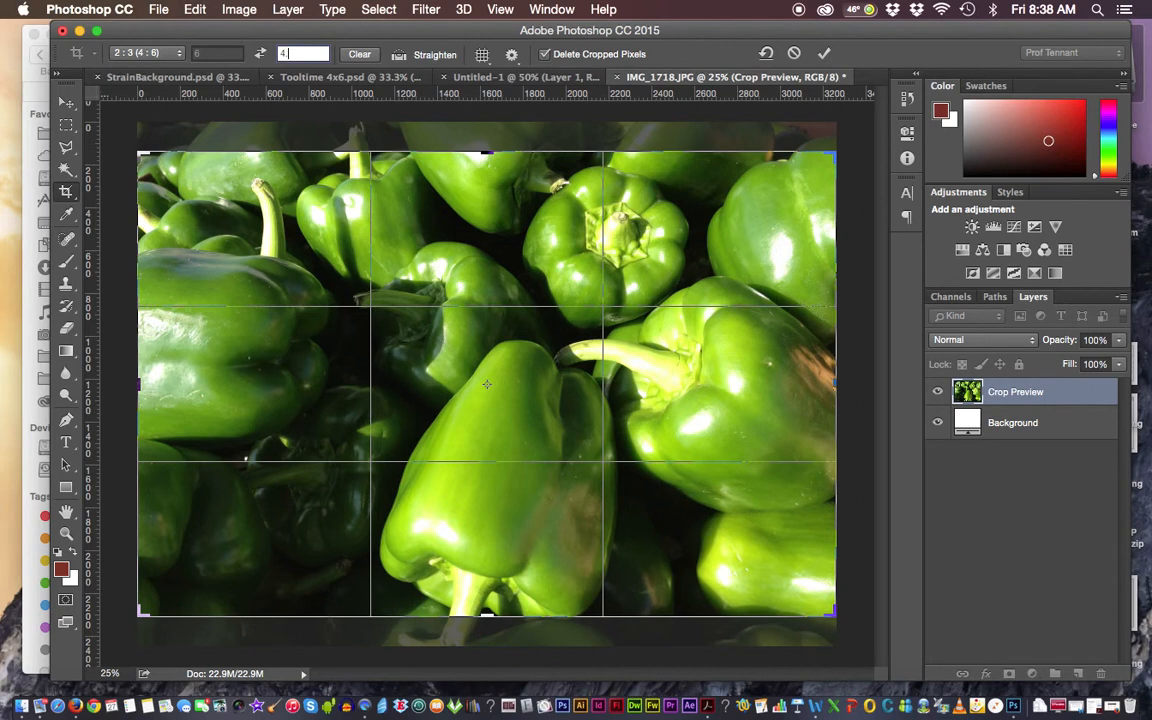
pyautogui.write('.25')
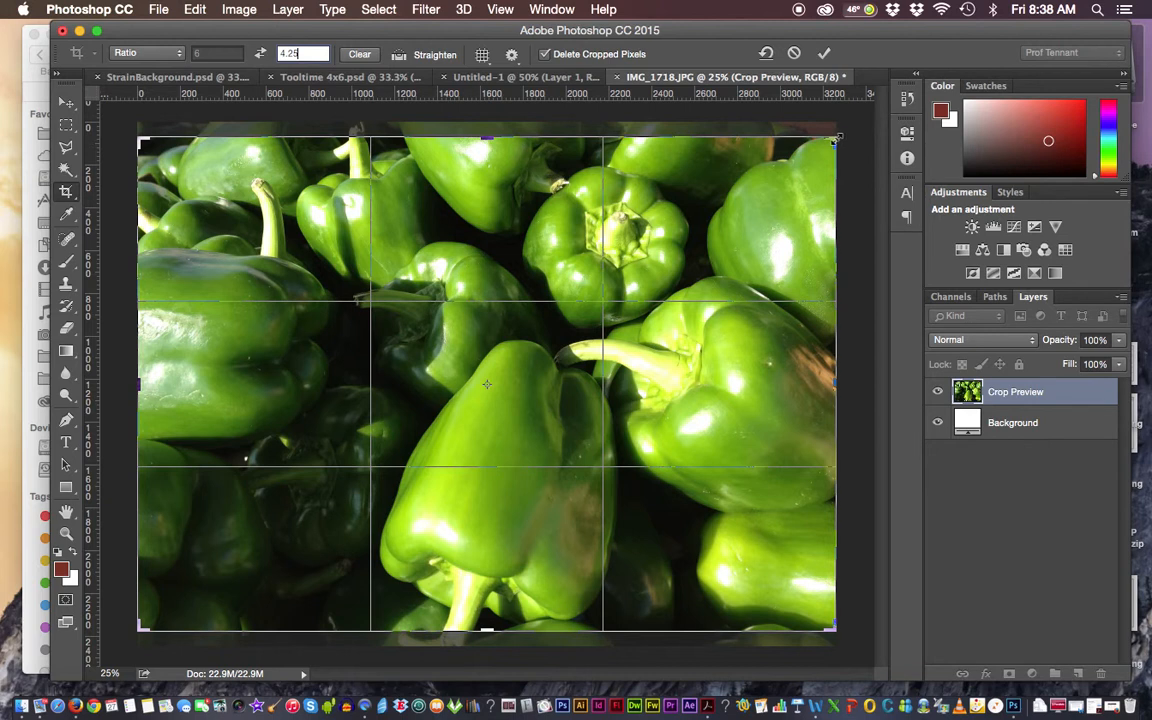
# Crop the photo to about 2494 by 1766 px, framing the upper part of the front pepper and the peppers around it.
pyautogui.moveTo(835, 137); pyautogui.dragTo(706, 220)
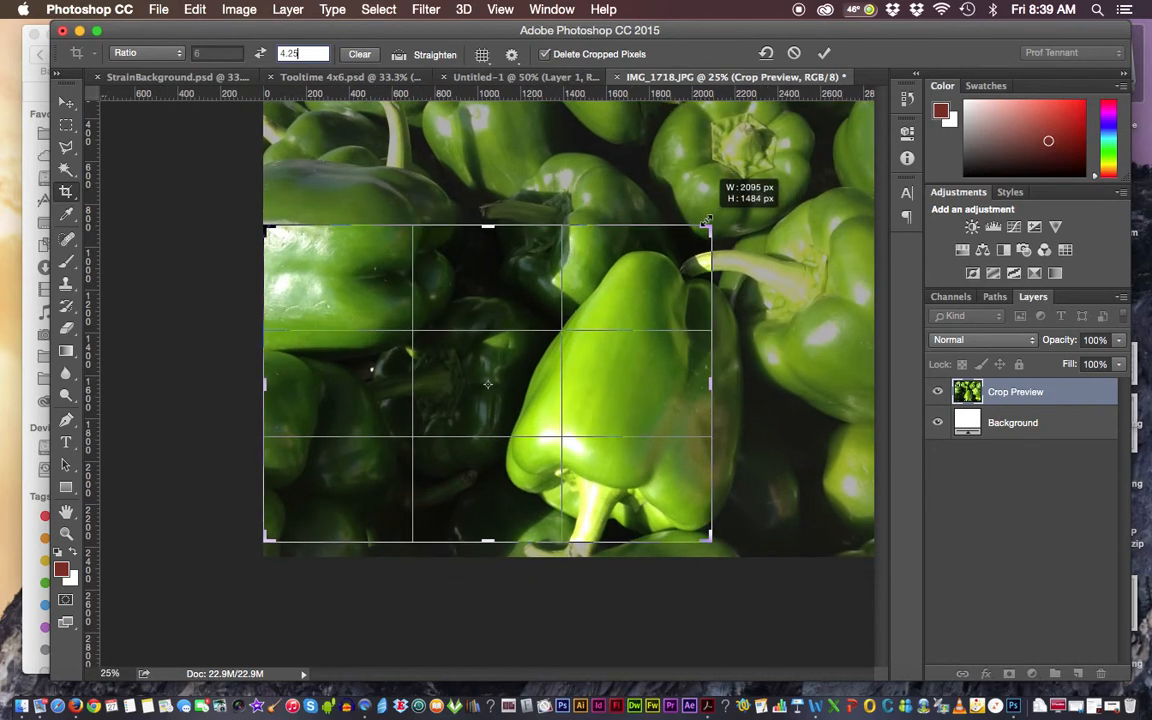
pyautogui.moveTo(706, 220); pyautogui.dragTo(757, 202)
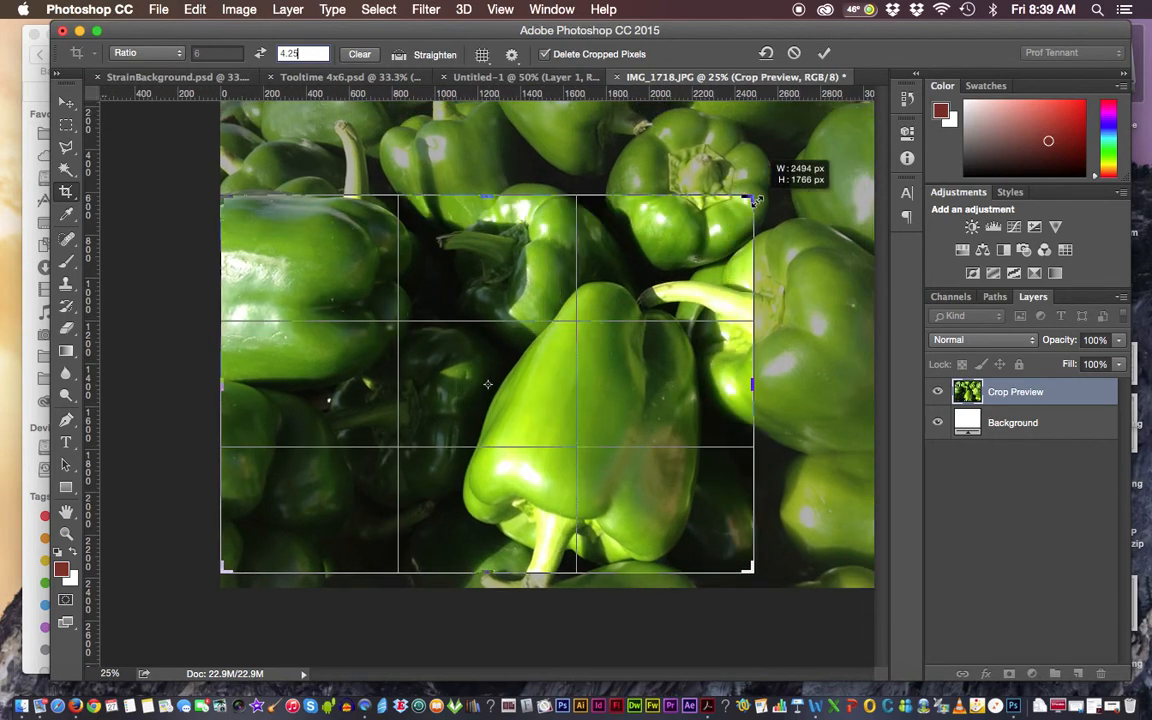
pyautogui.moveTo(670, 288); pyautogui.dragTo(538, 374)
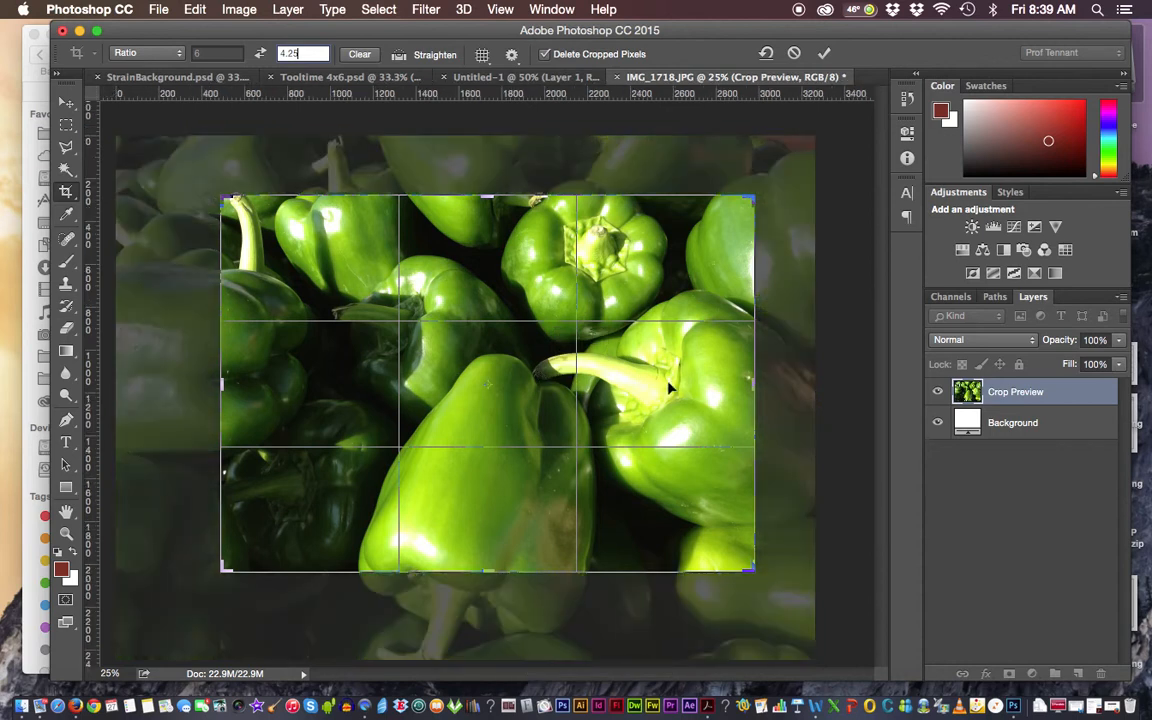
pyautogui.moveTo(670, 386); pyautogui.dragTo(668, 414)
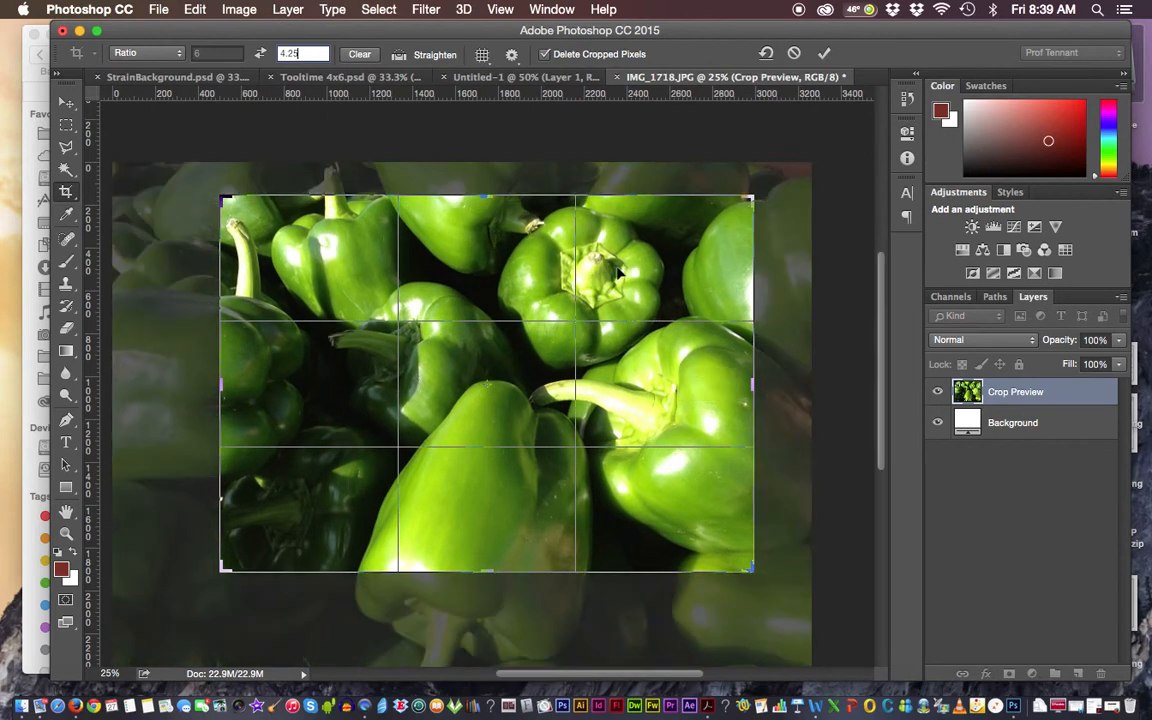
pyautogui.moveTo(620, 270); pyautogui.dragTo(620, 270)
pyautogui.press('Return')
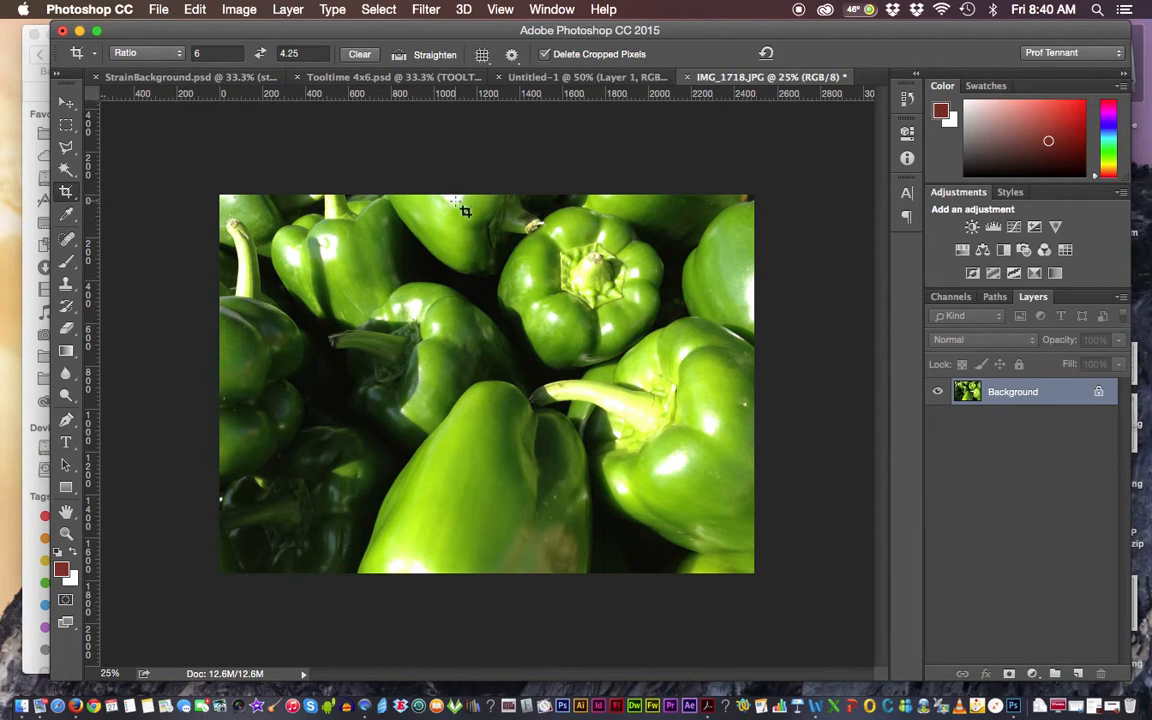
# Resize the cropped image to a width of 6 inches at a resolution of 150 pixels/inch, keeping its proportions.
pyautogui.click(239, 10)
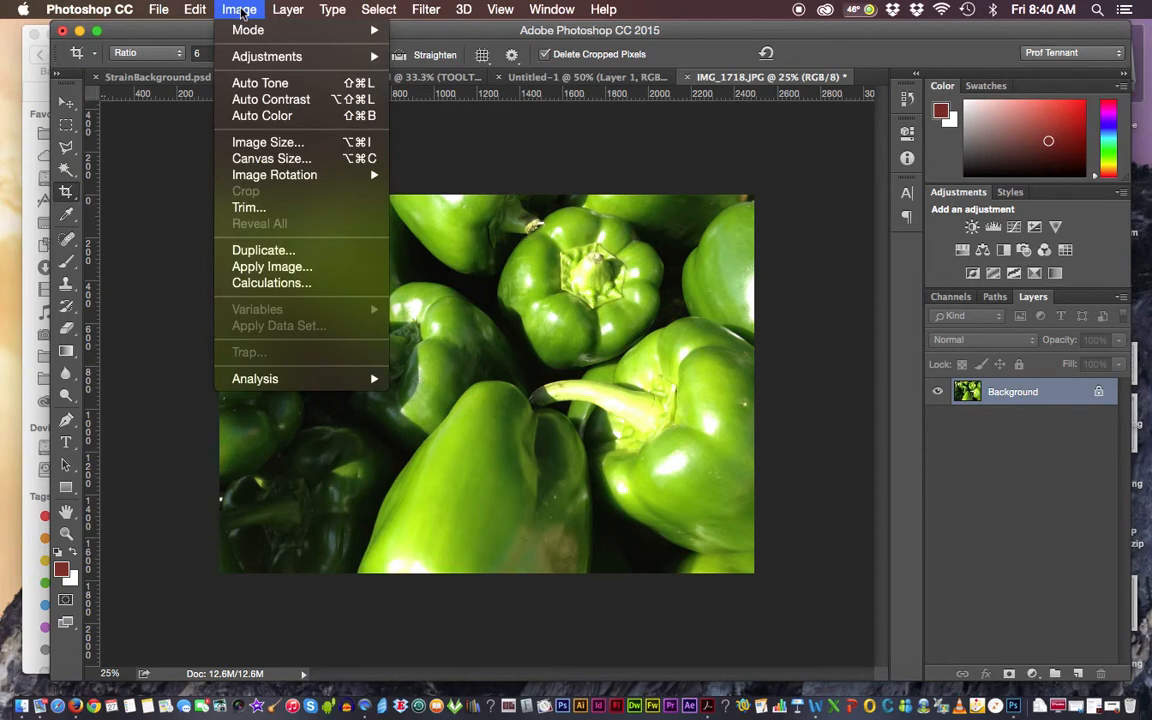
pyautogui.click(266, 143)
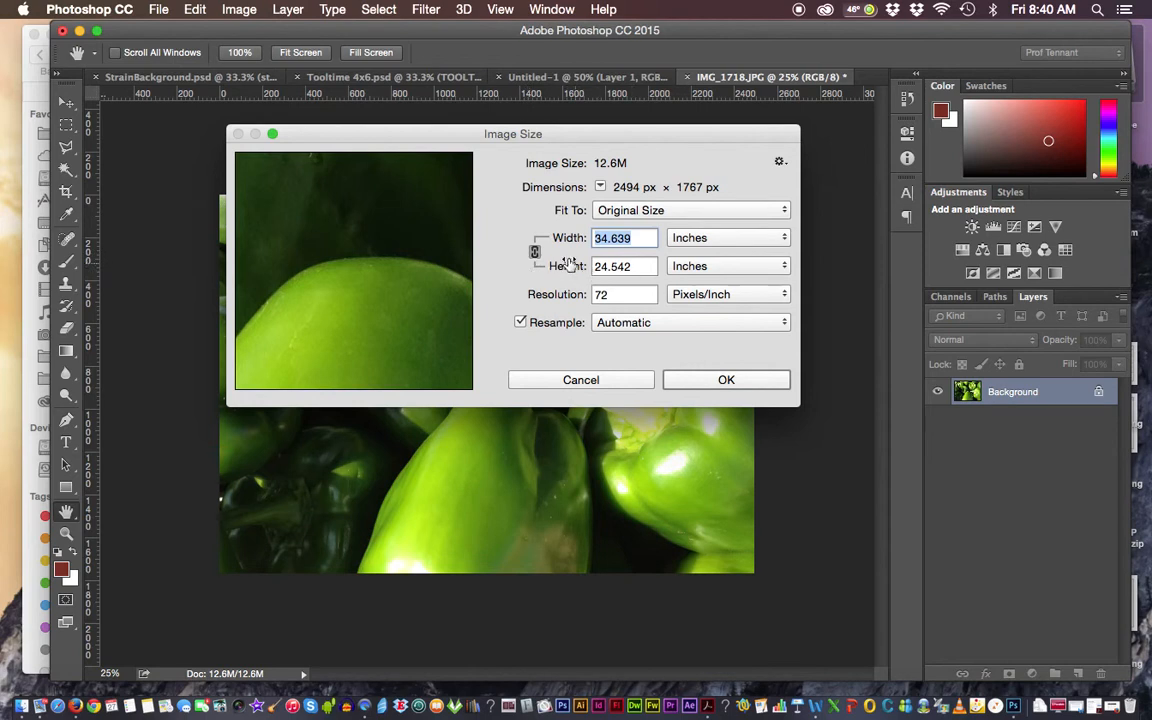
pyautogui.doubleClick(627, 296)
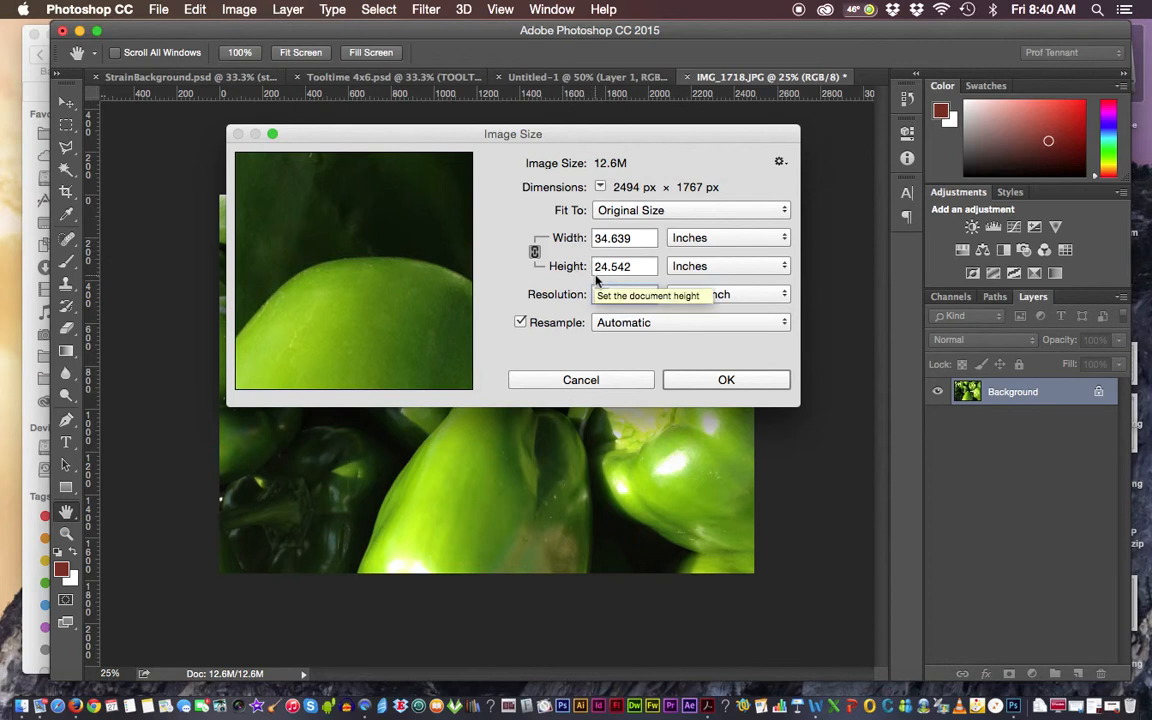
pyautogui.write('150')
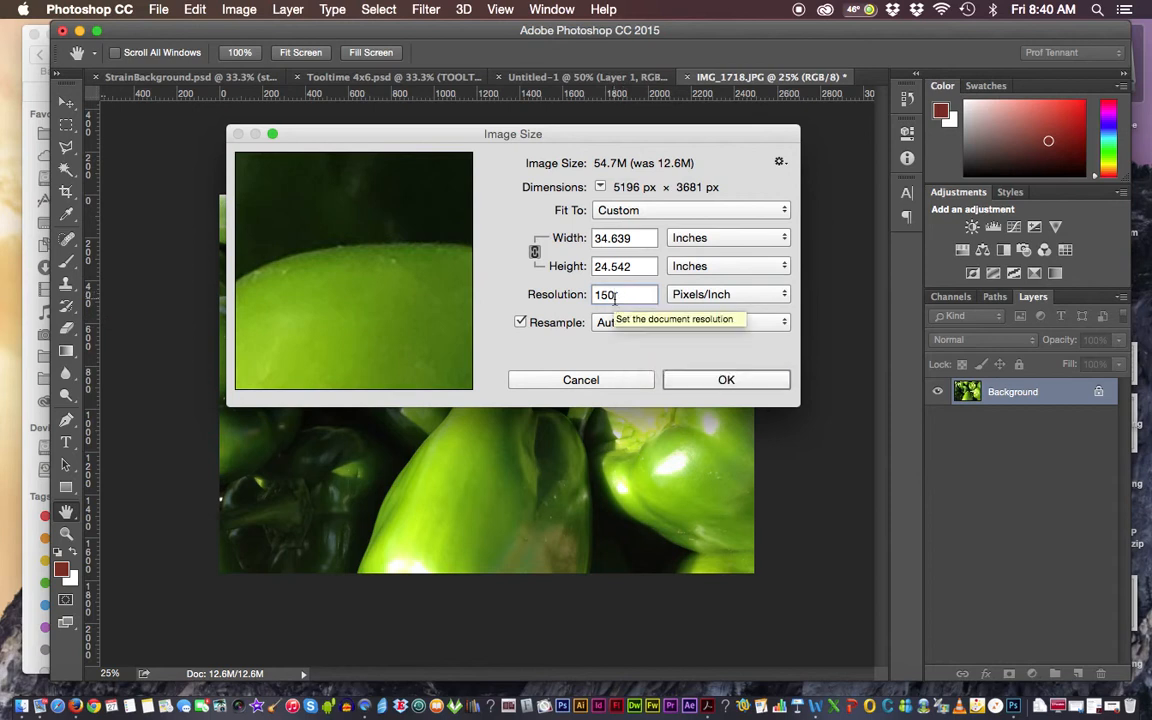
pyautogui.click(592, 238)
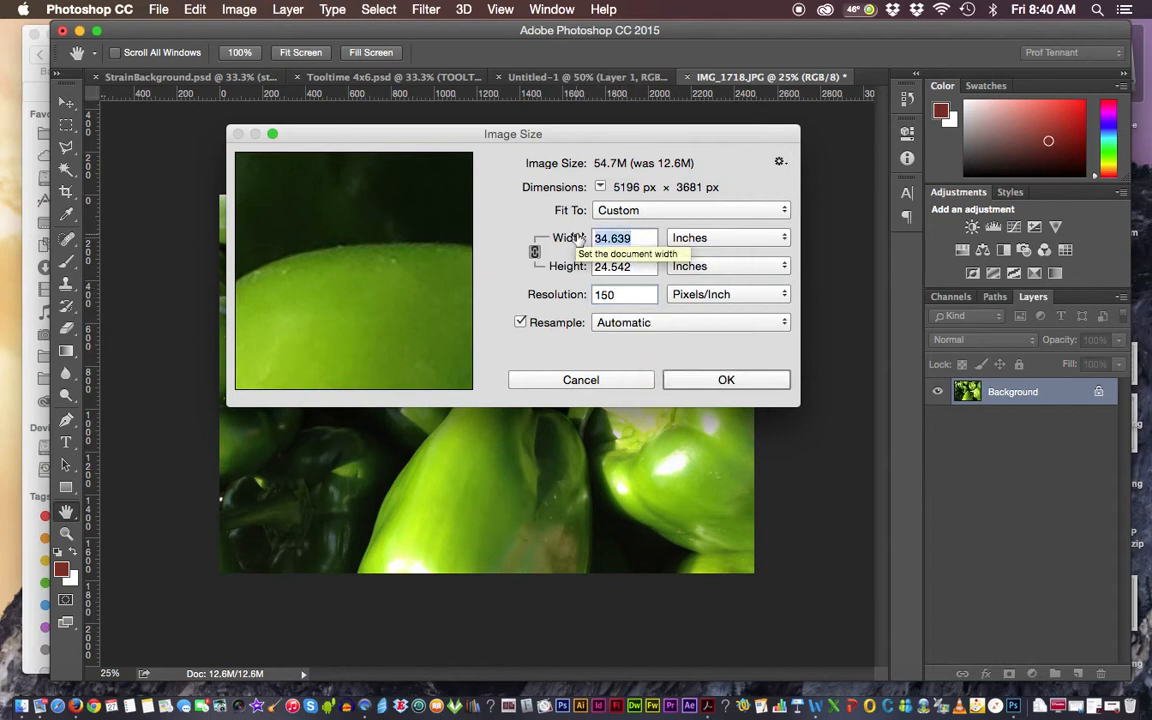
pyautogui.write('6')
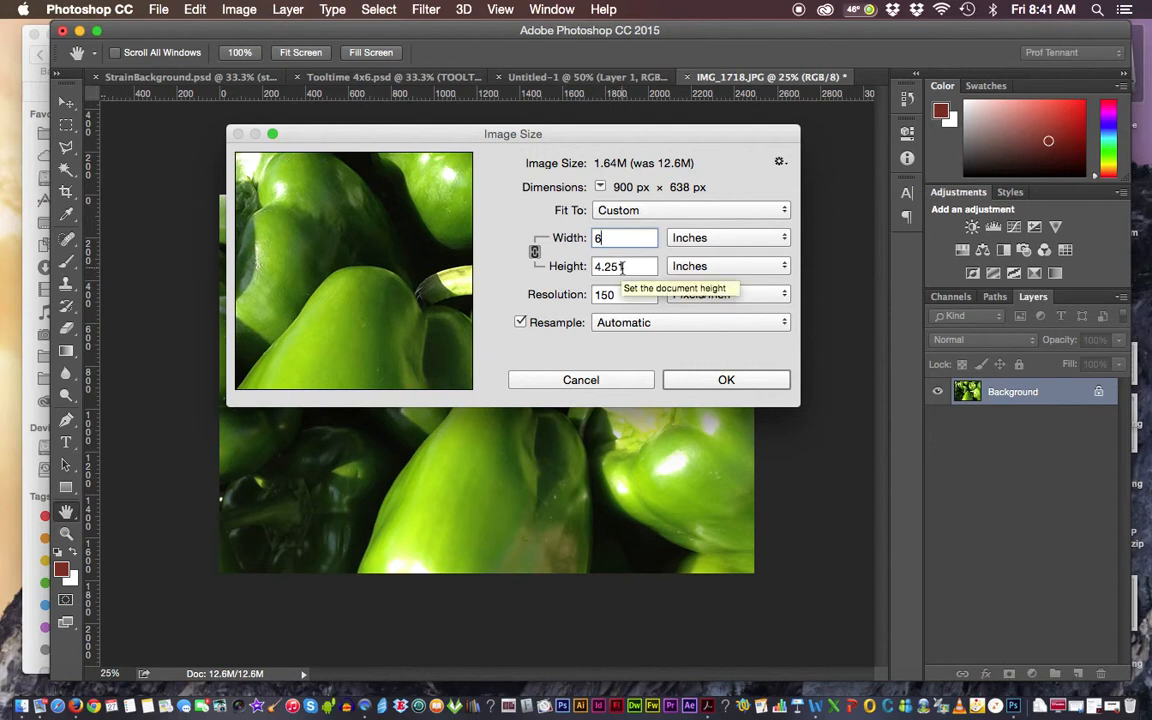
pyautogui.click(722, 380)
pyautogui.press('c')
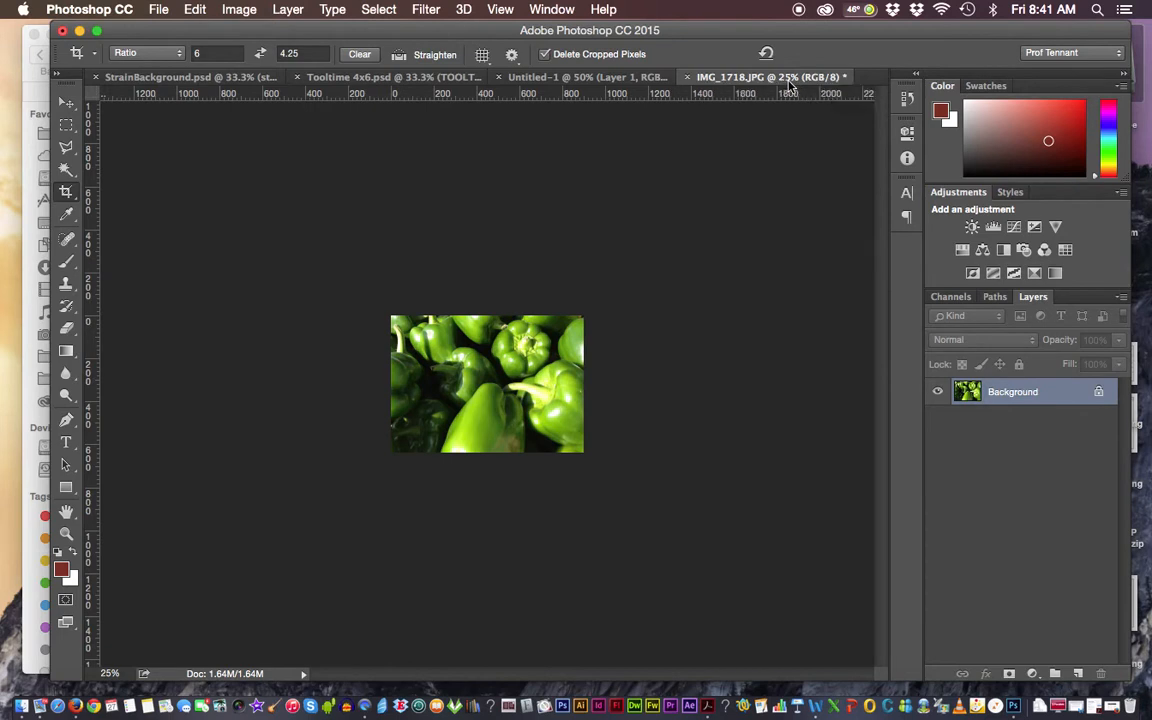
# Inspect the resized pepper image at 100% and 66.7% zoom and look at the blank Untitled-1 document for comparison.
pyautogui.press('super+equal')
pyautogui.press('super+equal')
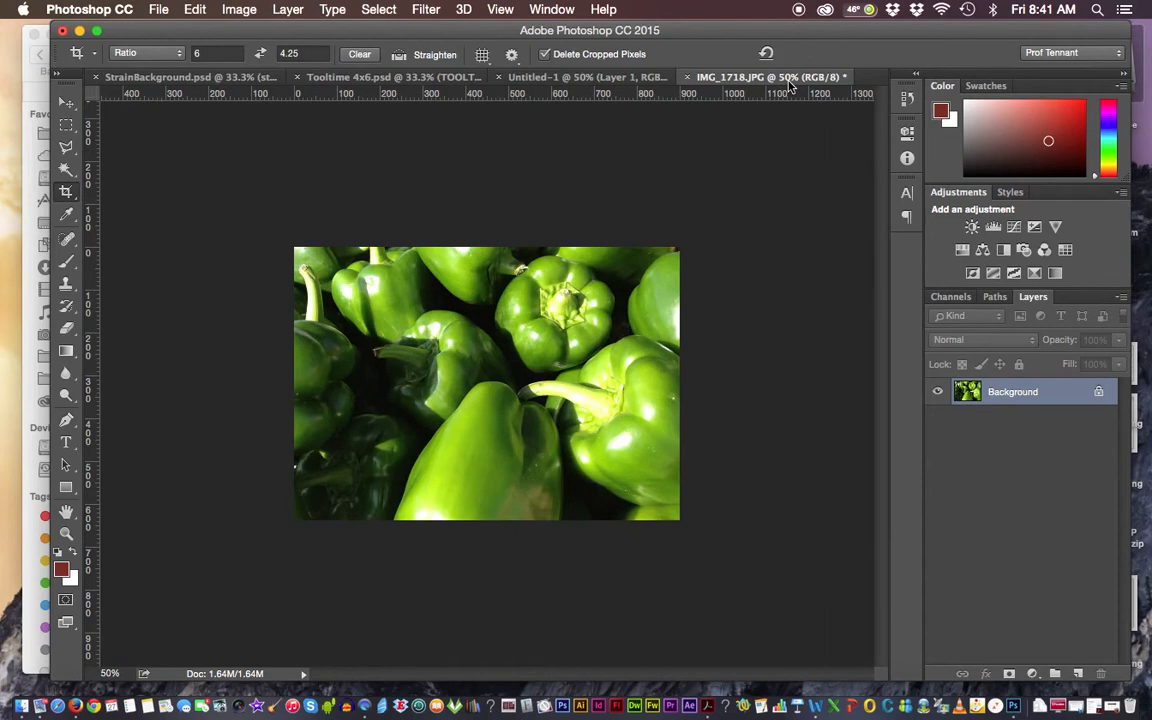
pyautogui.press('super+equal')
pyautogui.press('super+equal')
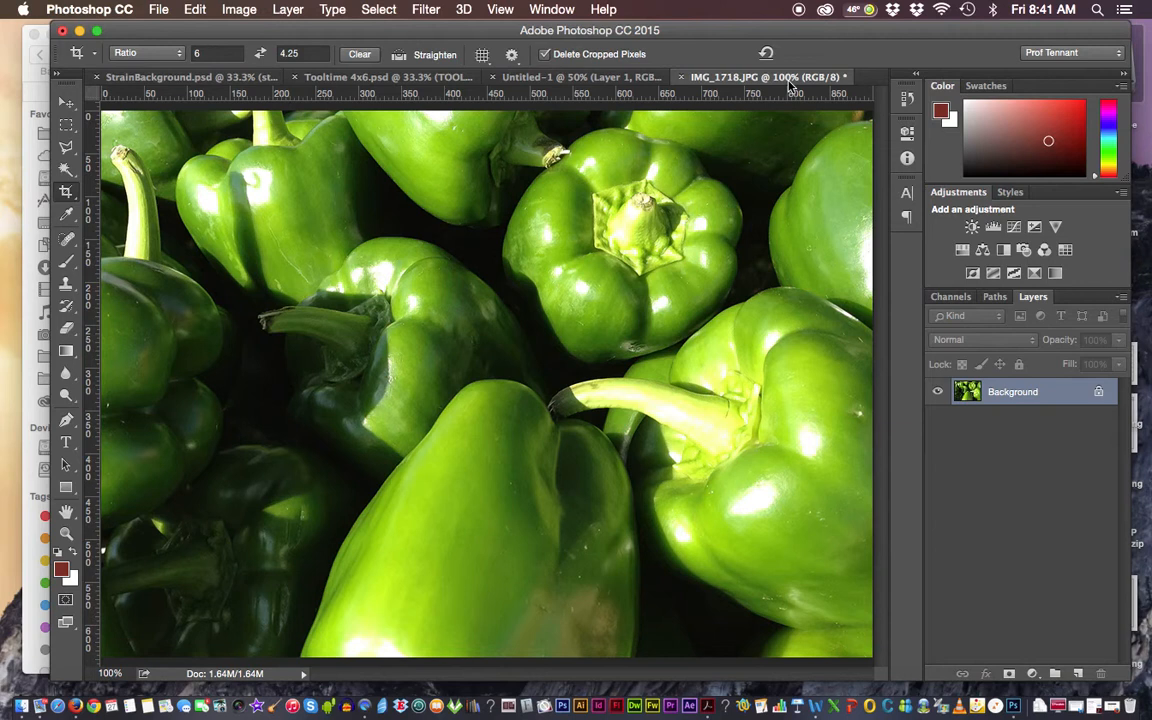
pyautogui.press('super+minus')
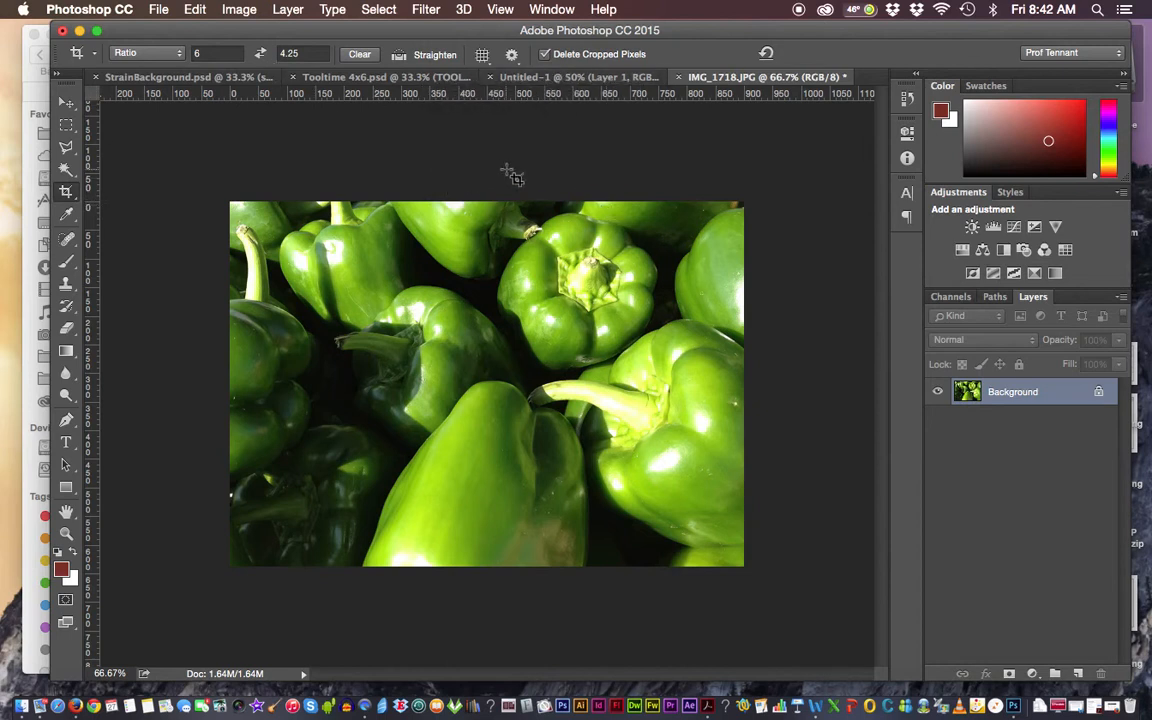
pyautogui.click(510, 77)
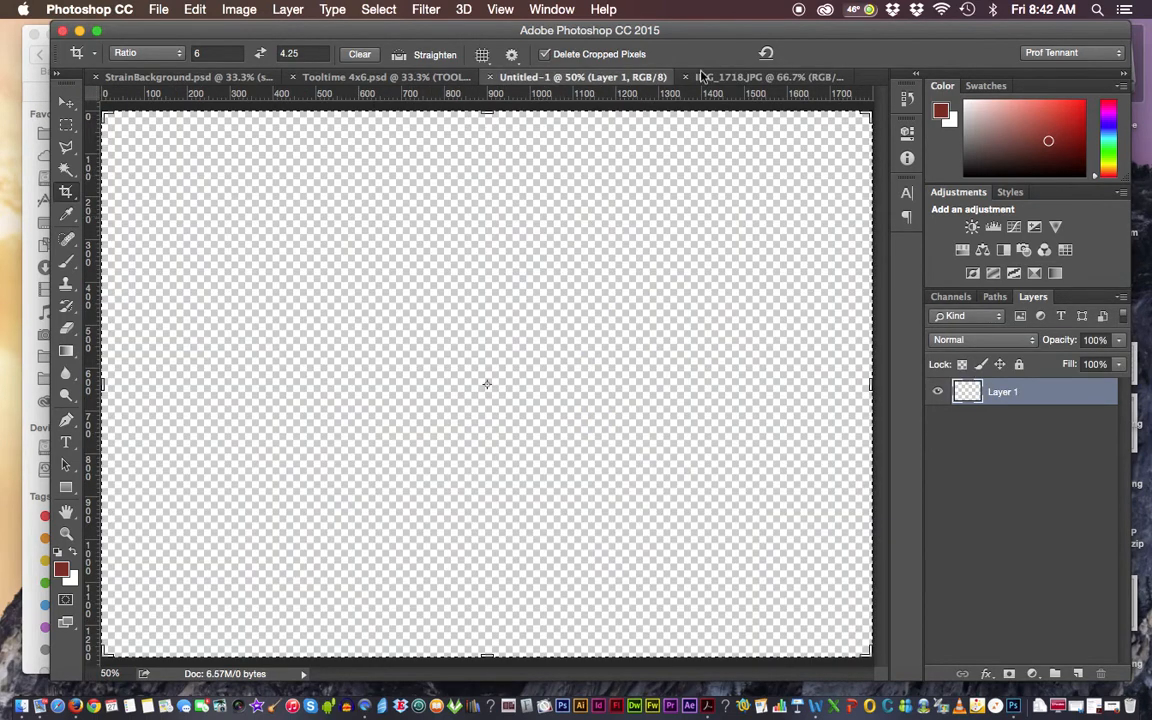
pyautogui.click(733, 78)
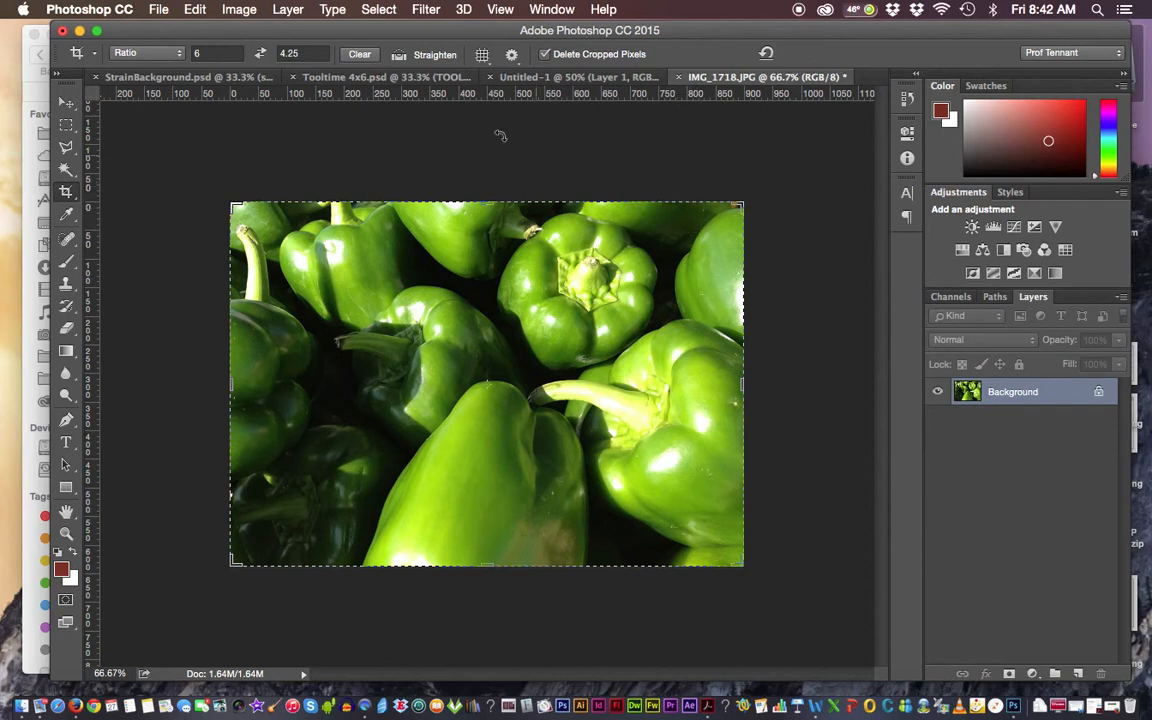
# Start saving the pepper image under a new name and browse to FTC > COURSES > AGD2010 DIGITAL IMAGING II > PHOTOSHOP EXAMPLES > Examples_BlendingLayers_Masking in Documents.
pyautogui.click(159, 10)
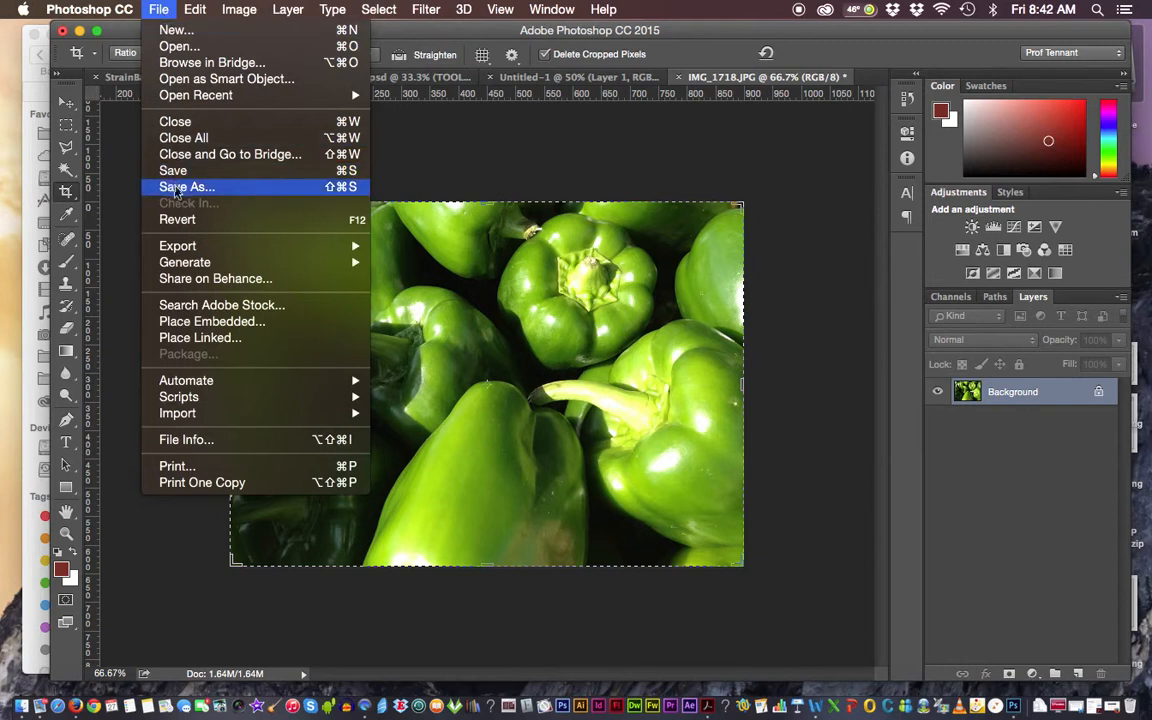
pyautogui.click(186, 190)
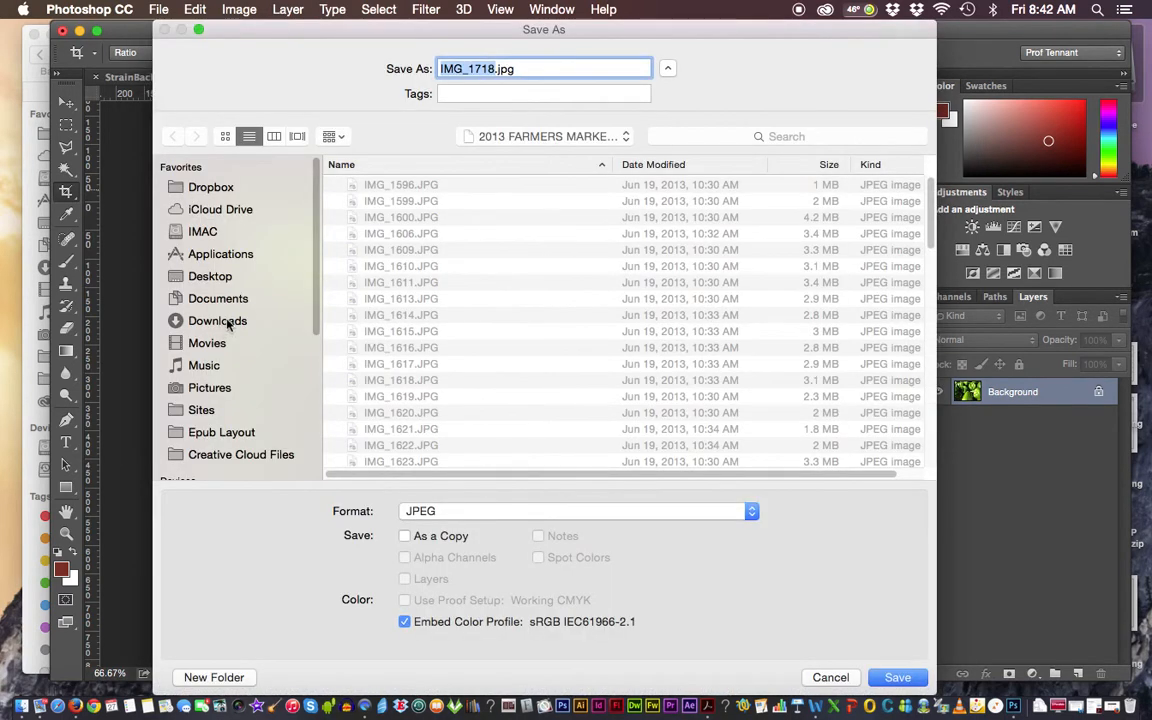
pyautogui.click(220, 301)
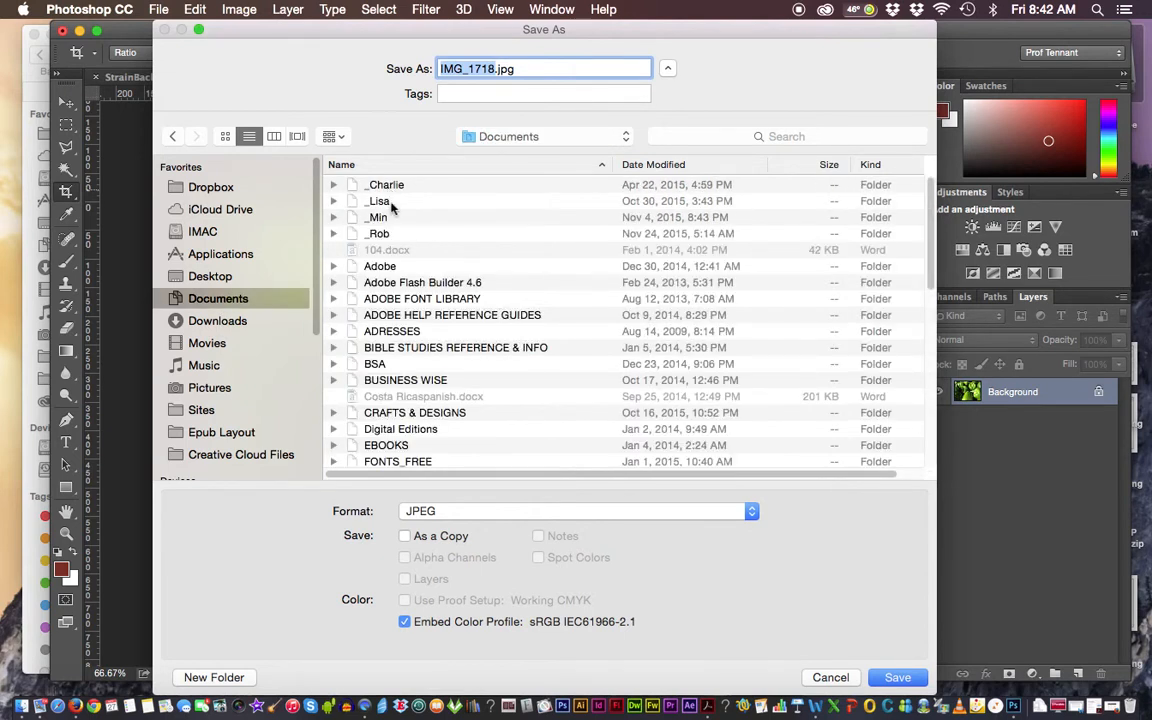
pyautogui.click(378, 201)
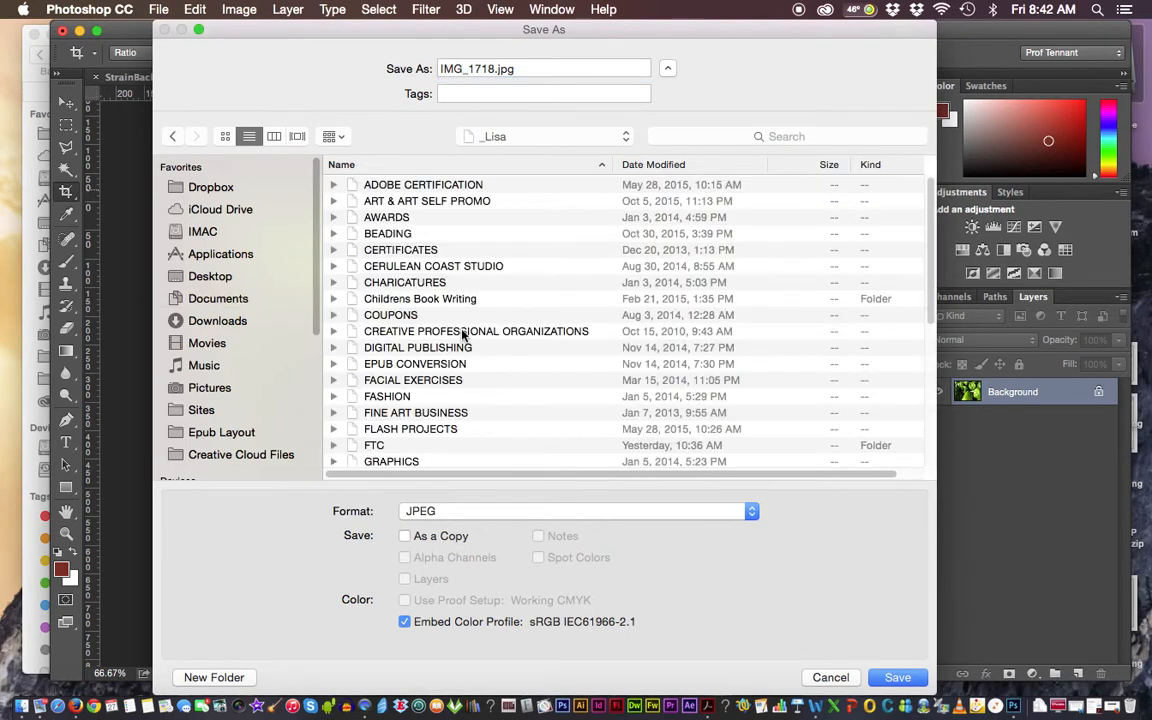
pyautogui.doubleClick(375, 445)
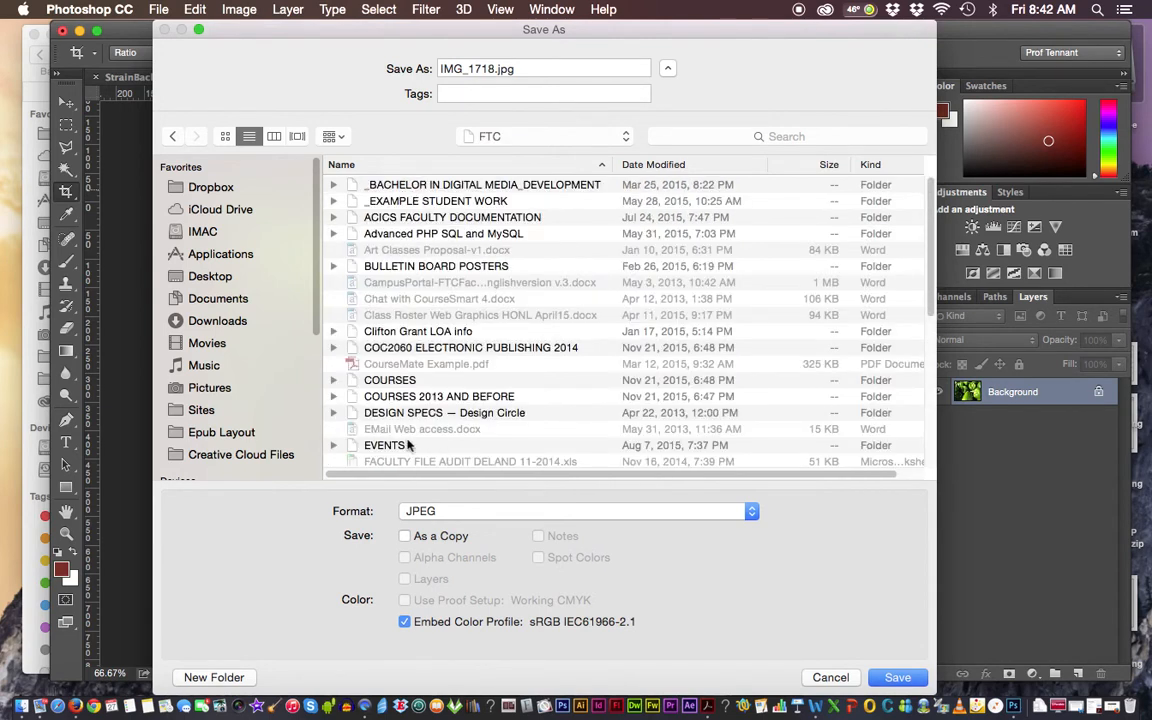
pyautogui.doubleClick(398, 379)
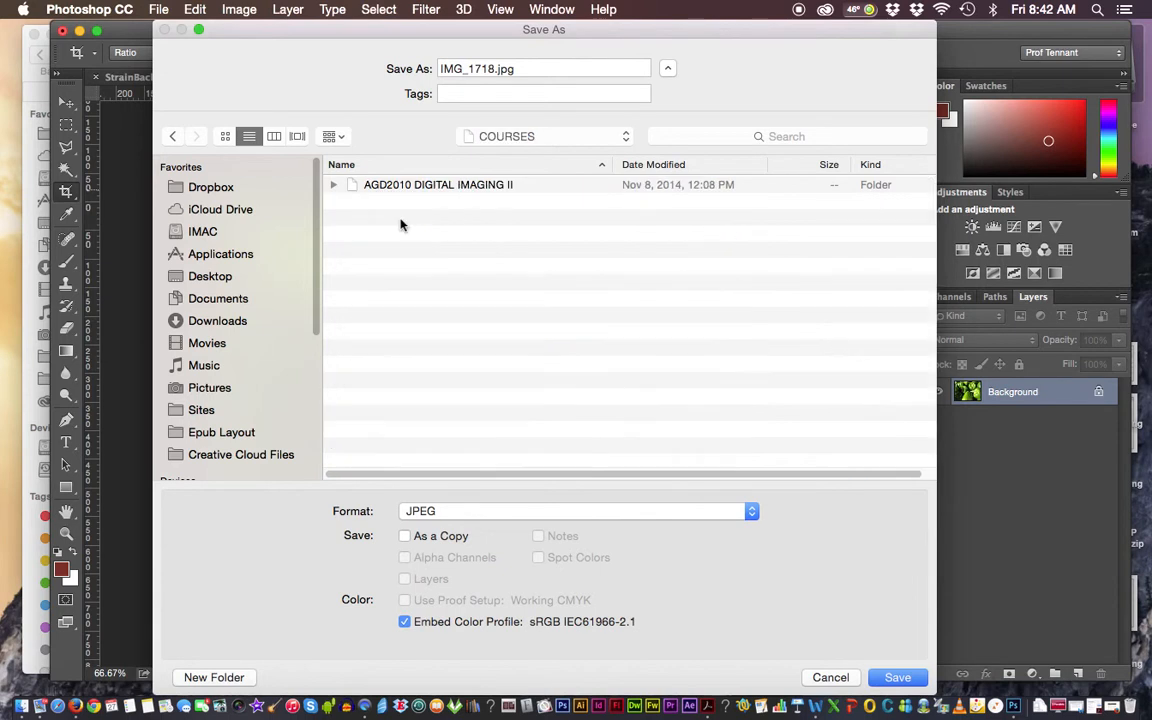
pyautogui.doubleClick(403, 186)
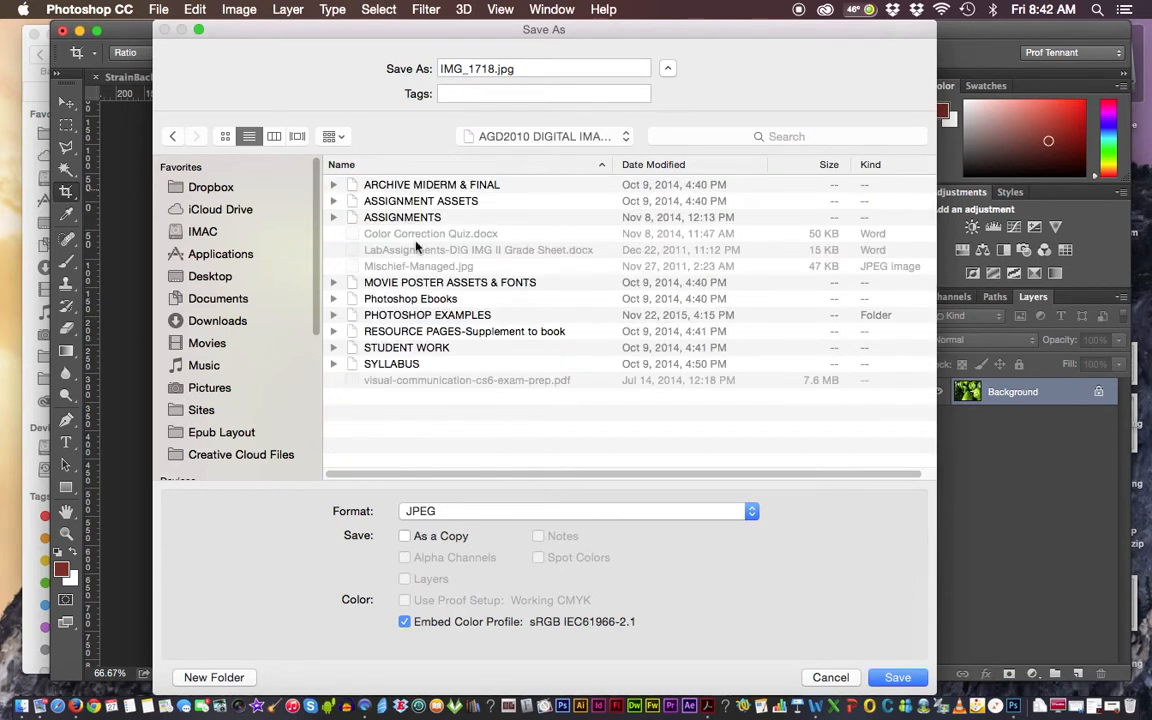
pyautogui.click(407, 316)
pyautogui.doubleClick(407, 316)
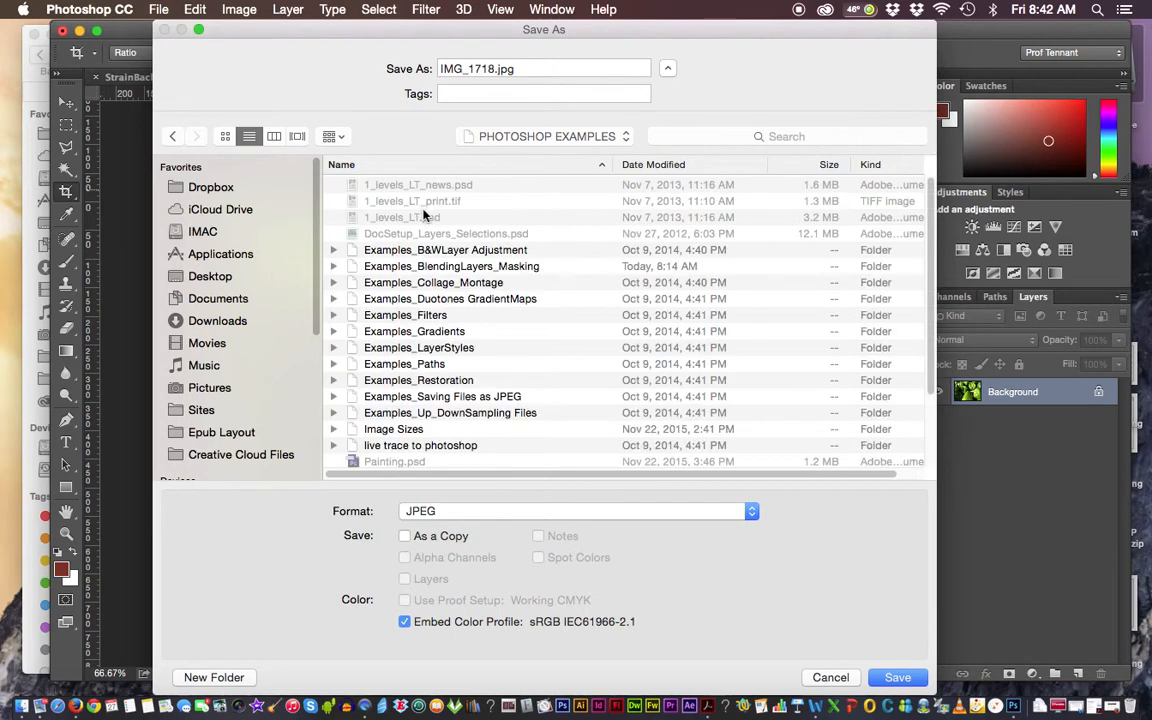
pyautogui.doubleClick(460, 266)
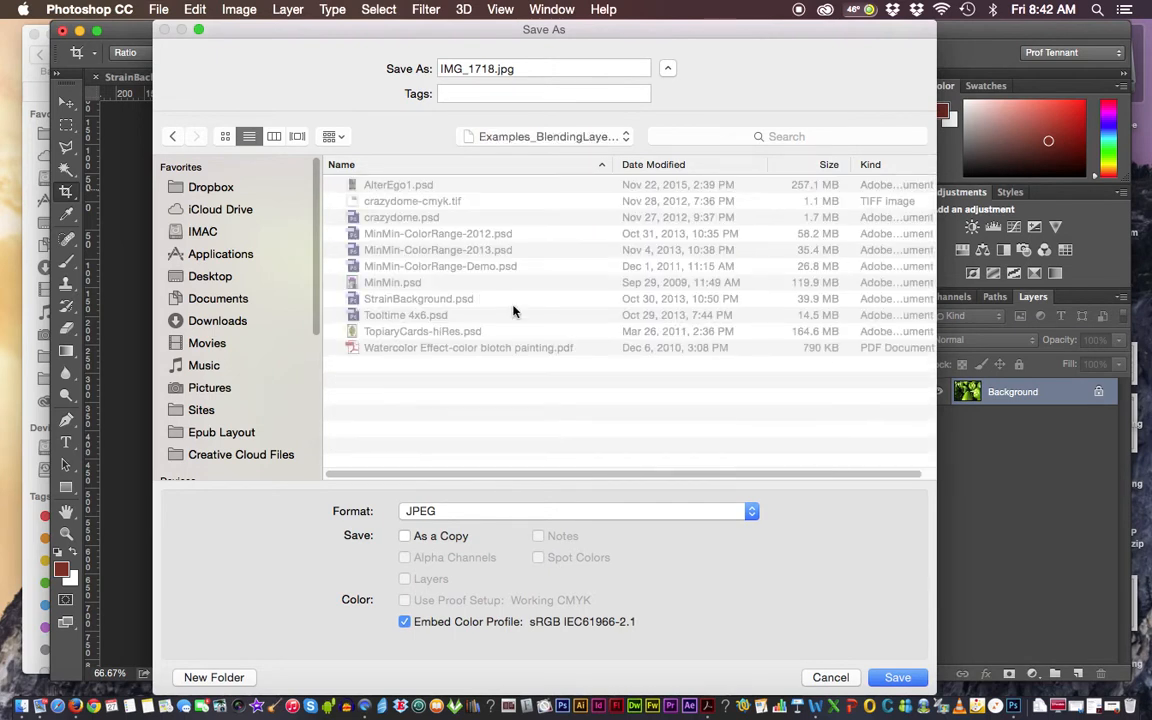
# Name the file Fresh Postcard and save it in Photoshop format.
pyautogui.click(480, 68)
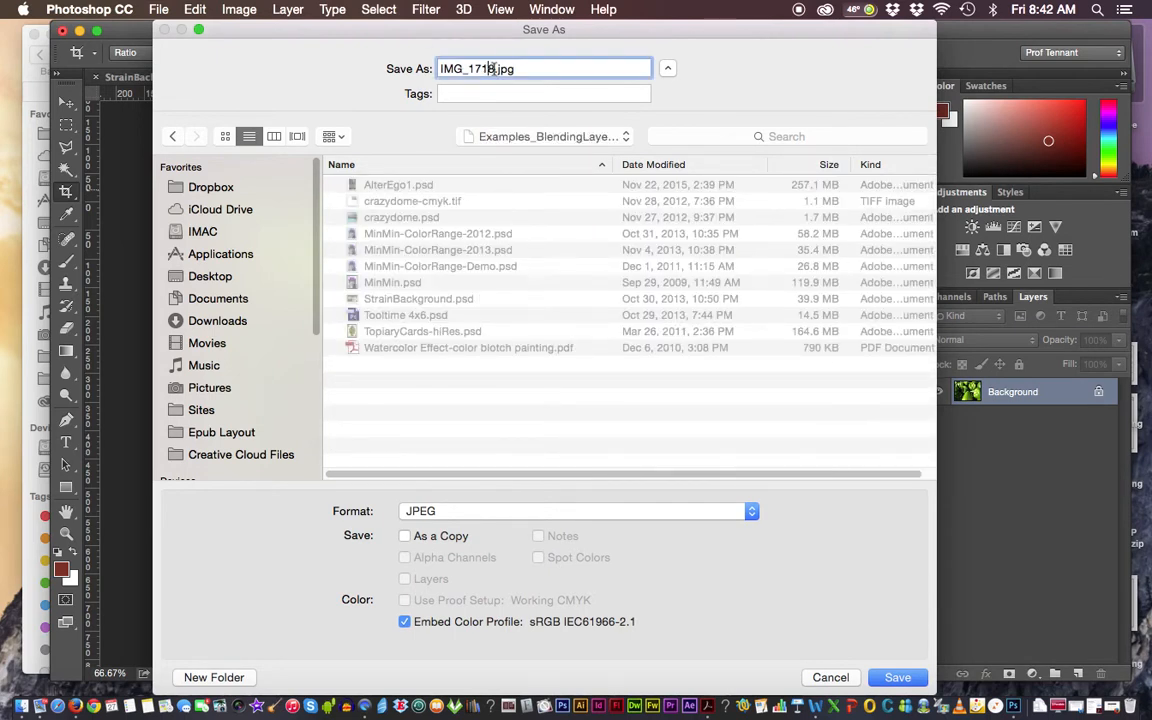
pyautogui.doubleClick(494, 68)
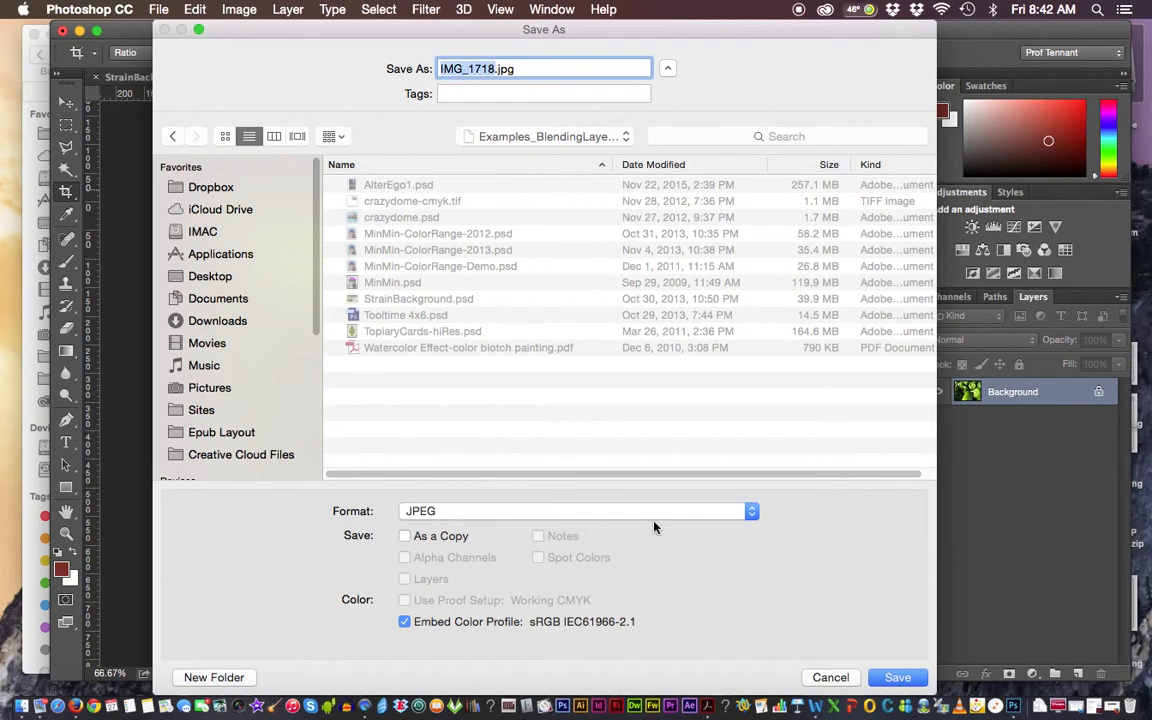
pyautogui.write('Fre')
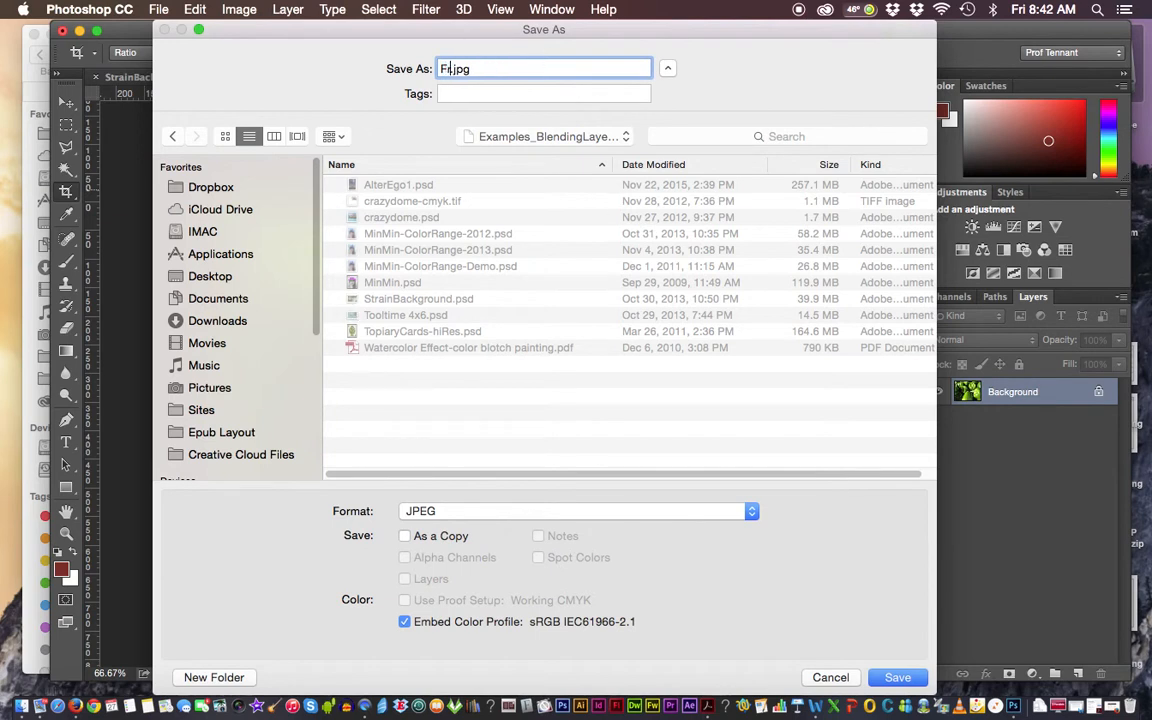
pyautogui.write('sh')
pyautogui.write(' F')
pyautogui.write('ostcard')
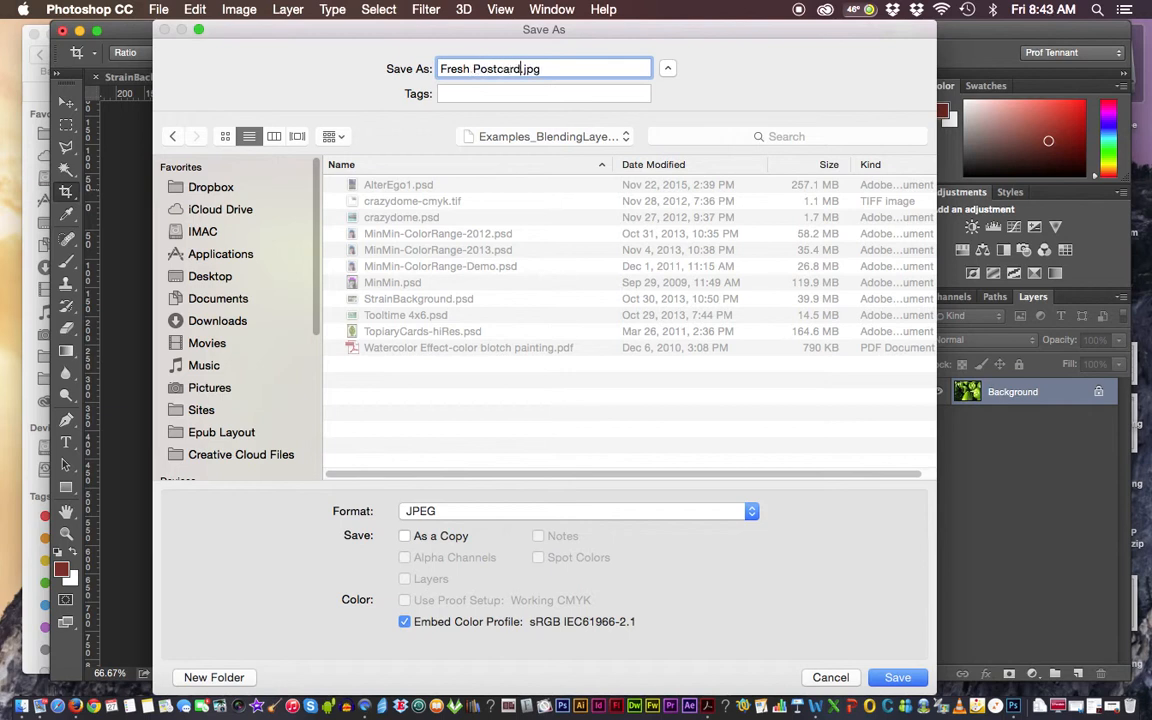
pyautogui.click(482, 513)
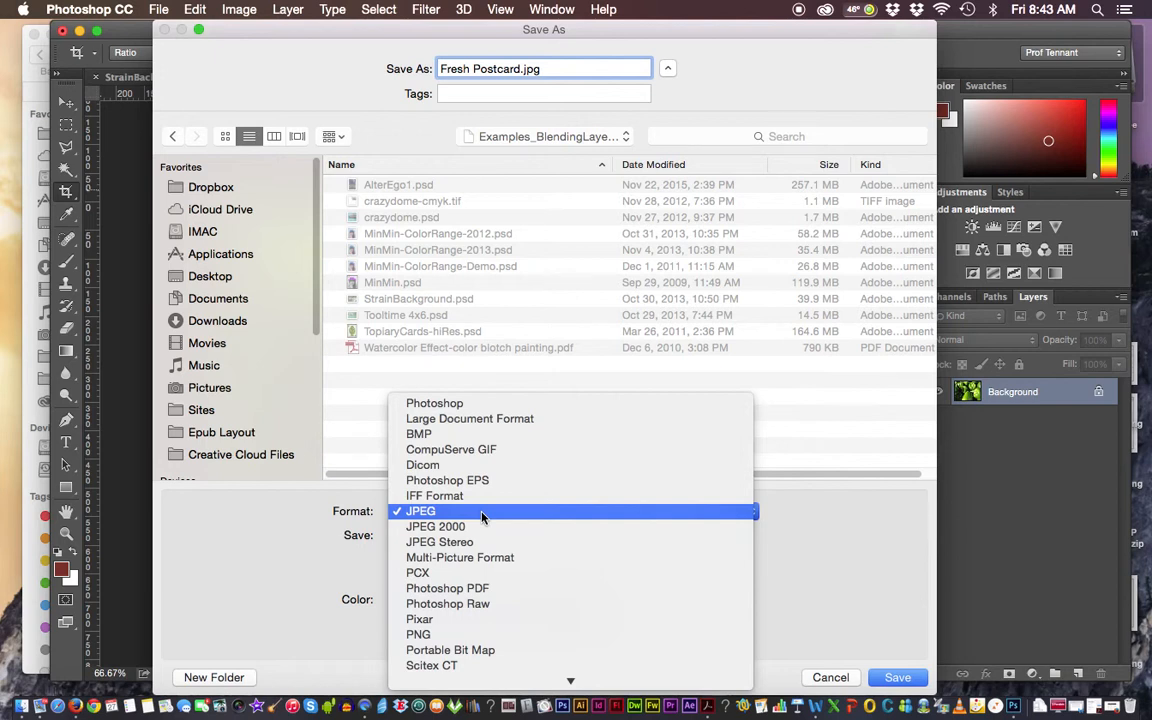
pyautogui.click(403, 406)
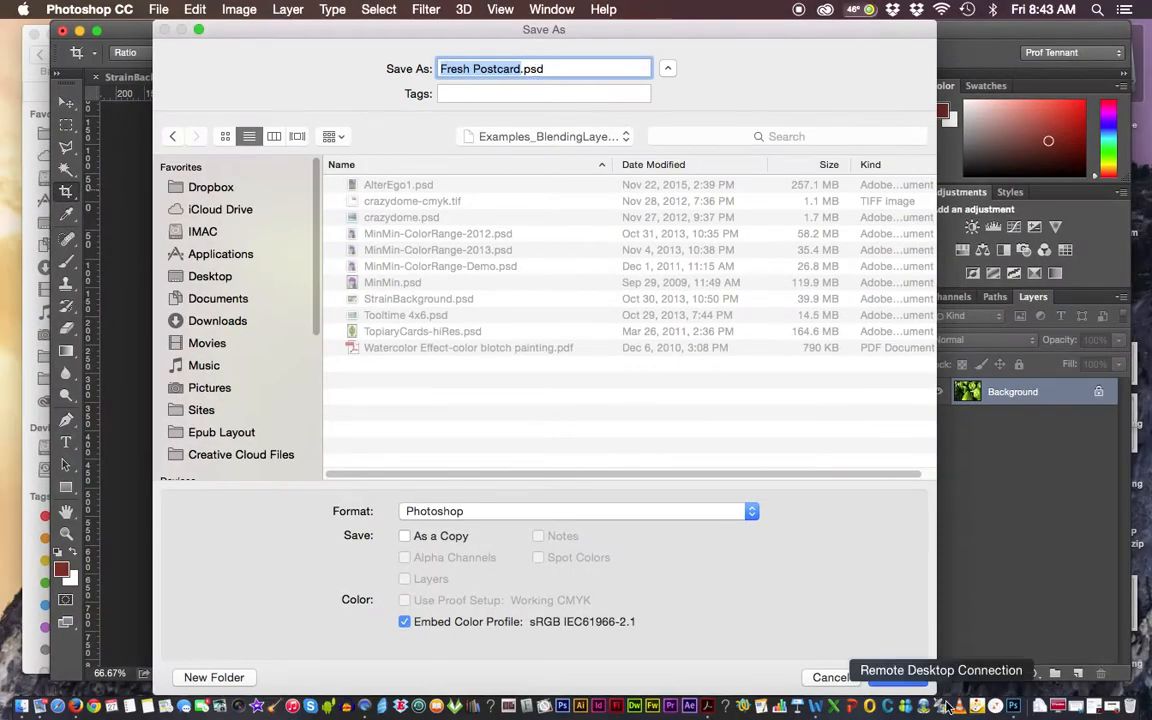
pyautogui.click(895, 674)
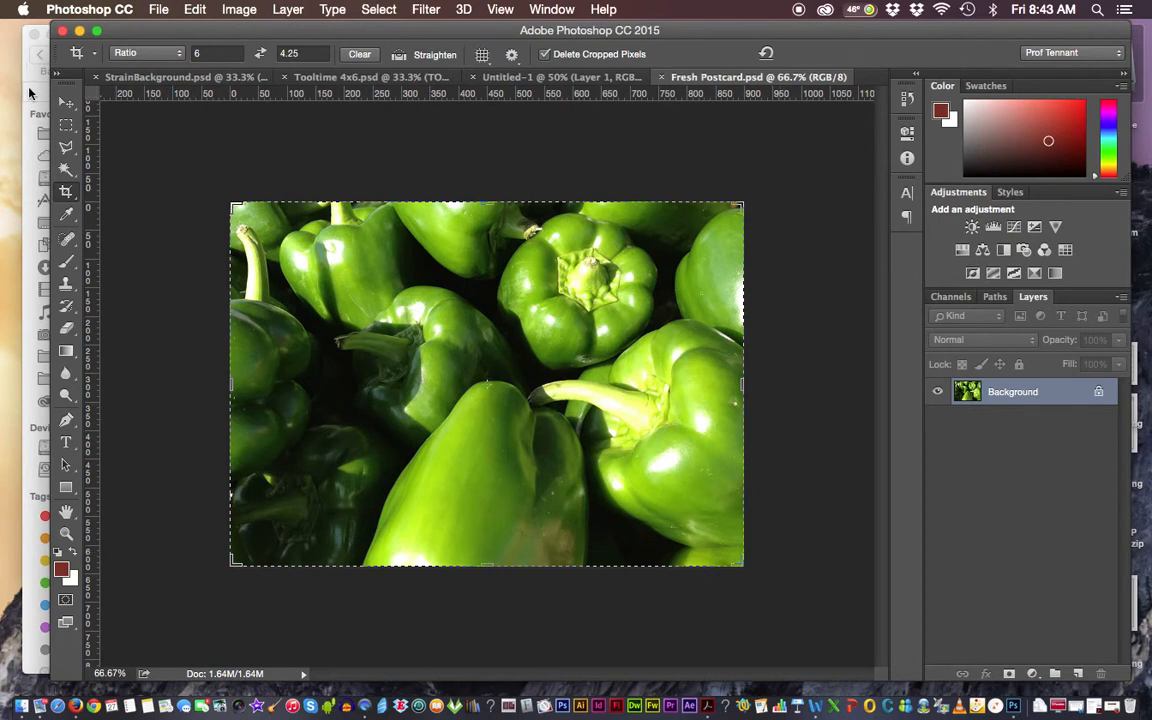
# Switch to Finder and browse from Pictures to the stock graphics image library's BACKGROUNDS > Lost&Taken > Subtle Grunge Textures folder.
pyautogui.click(28, 93)
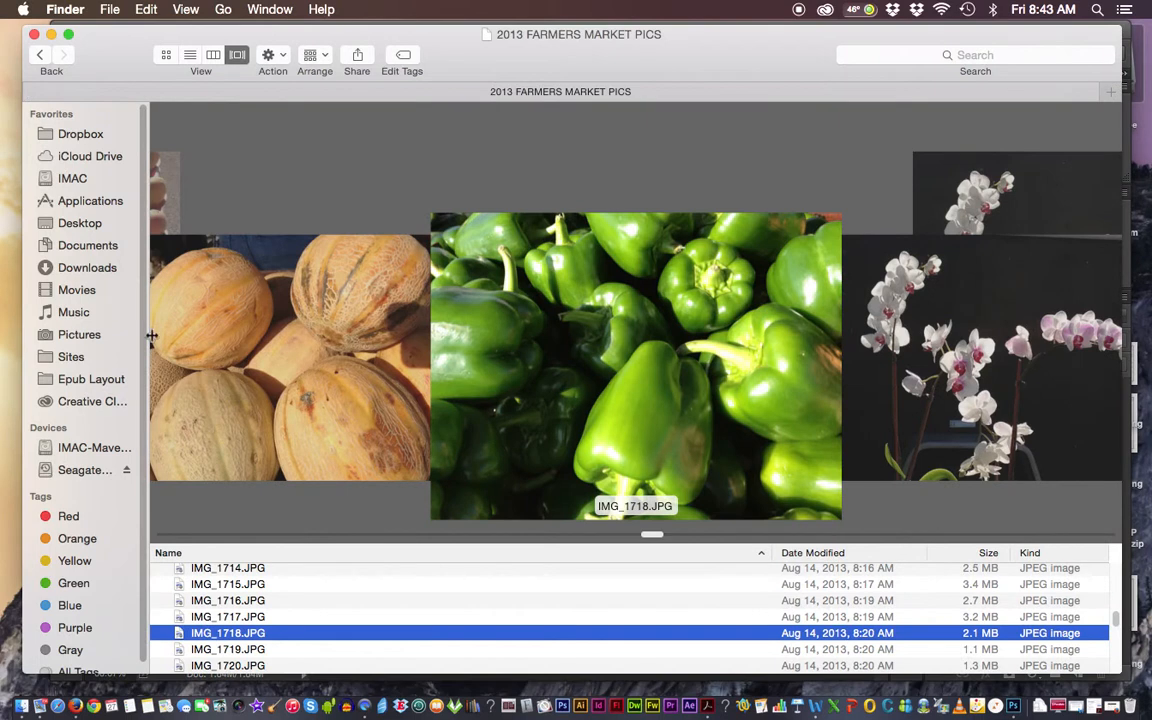
pyautogui.click(189, 56)
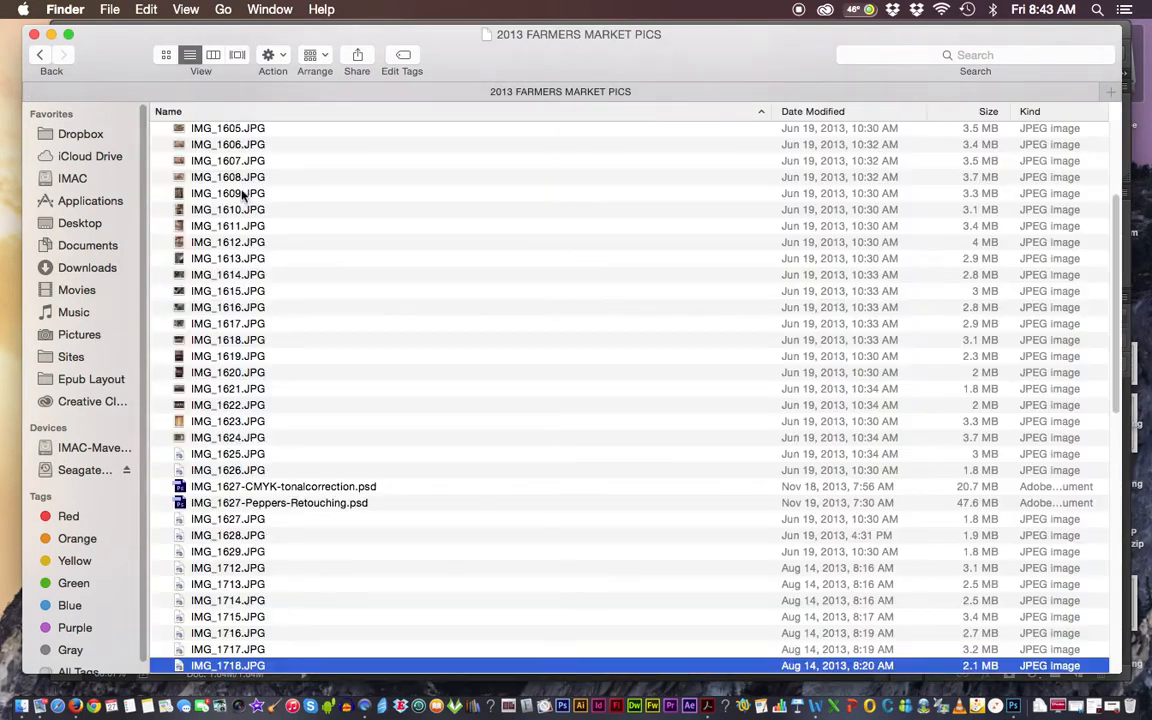
pyautogui.click(80, 334)
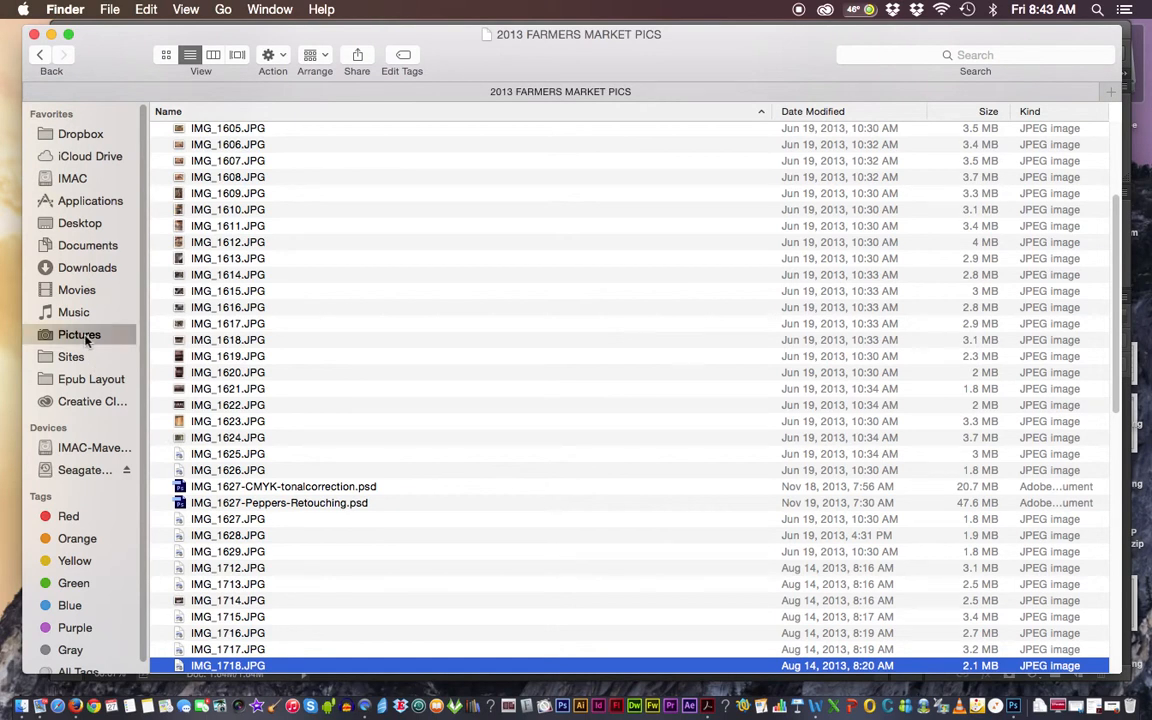
pyautogui.moveTo(334, 504); pyautogui.dragTo(304, 660)
pyautogui.click(234, 608)
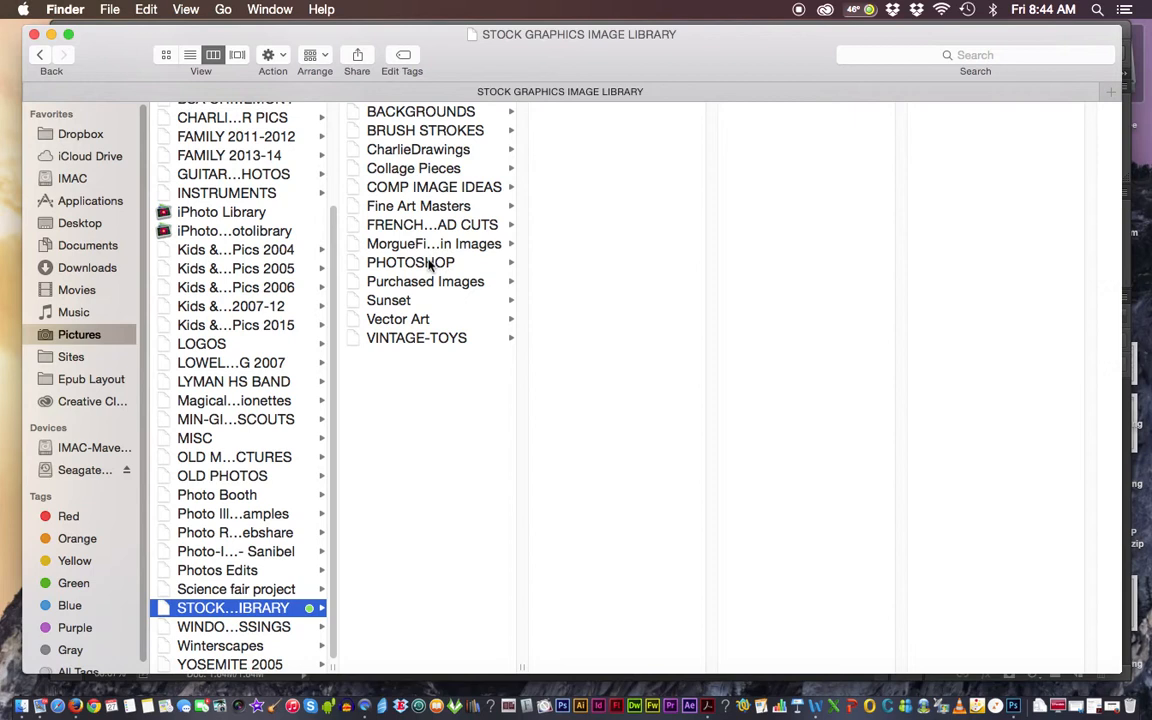
pyautogui.click(421, 112)
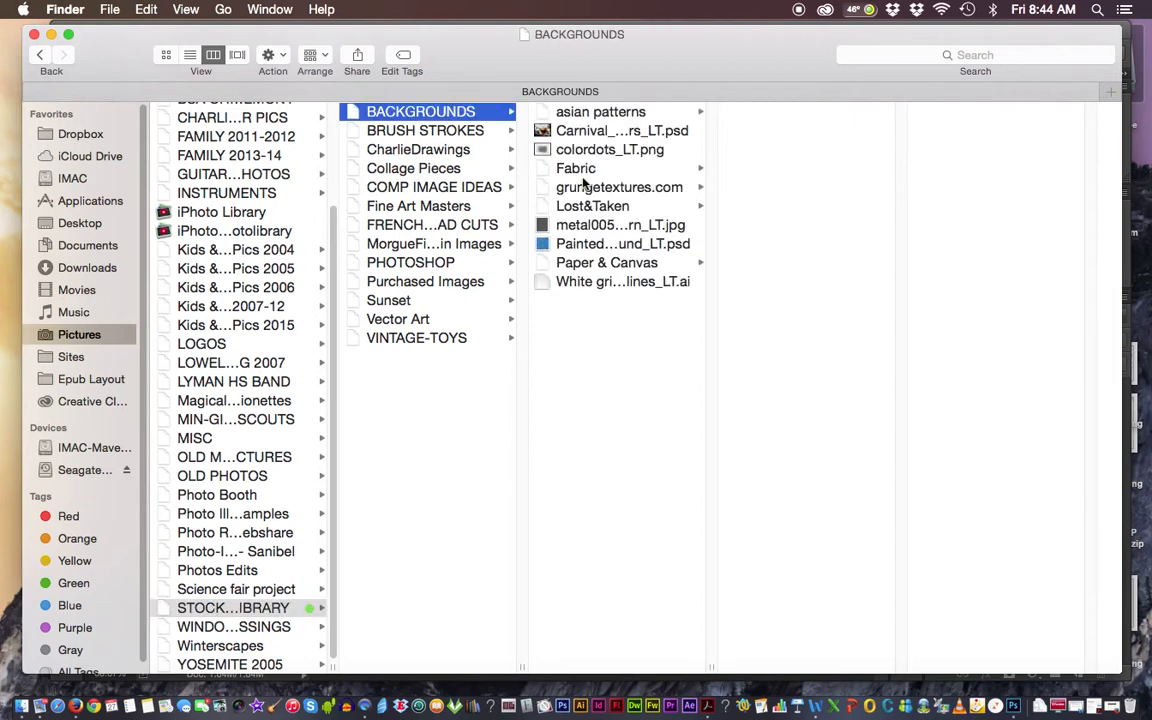
pyautogui.click(596, 207)
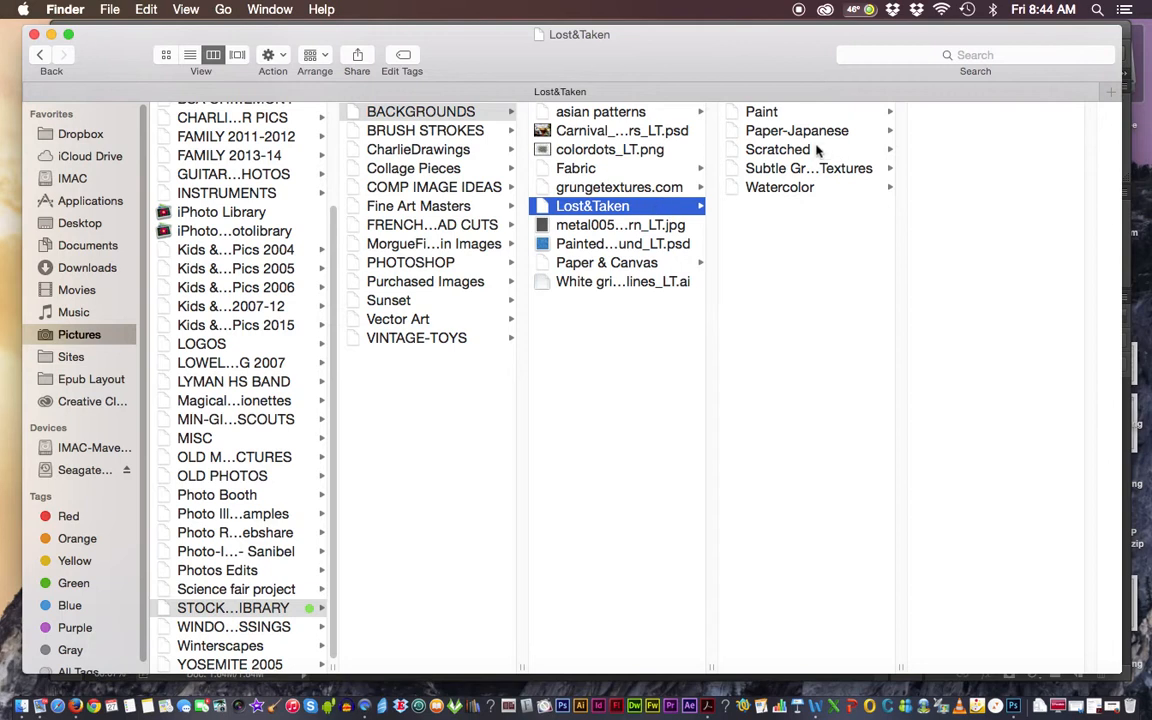
pyautogui.click(800, 170)
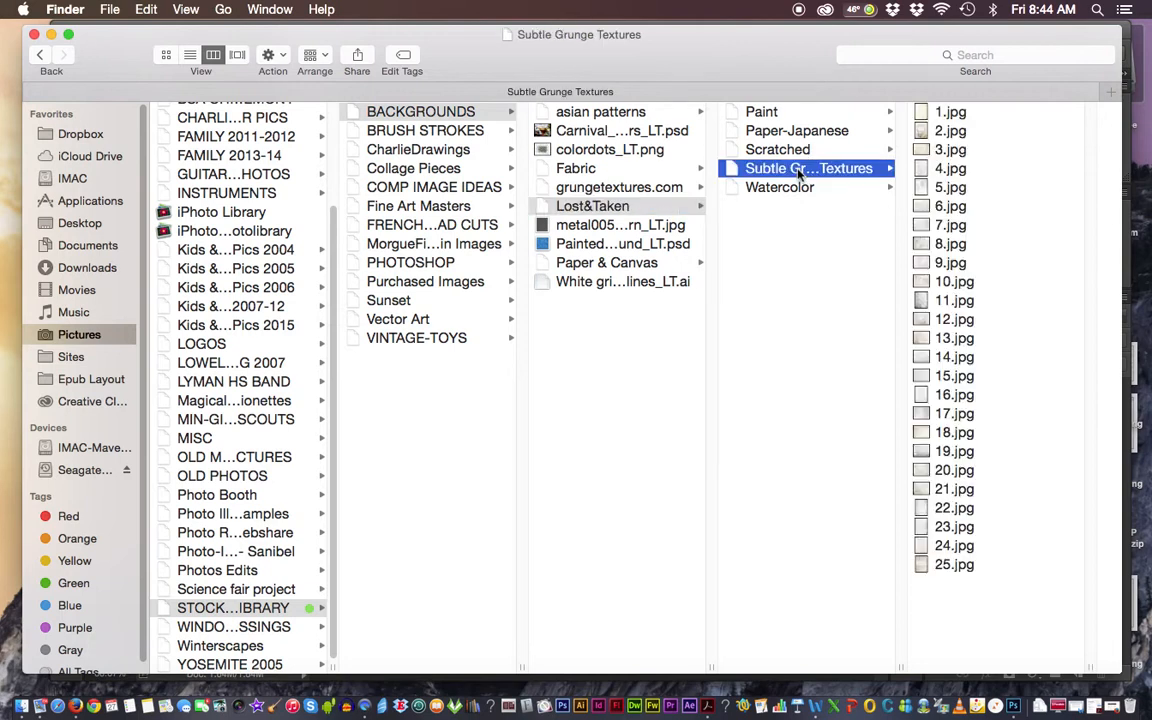
# Preview the textures 6.jpg and 7.jpg, and open 6.jpg in Adobe Photoshop CC 2015.
pyautogui.click(951, 206)
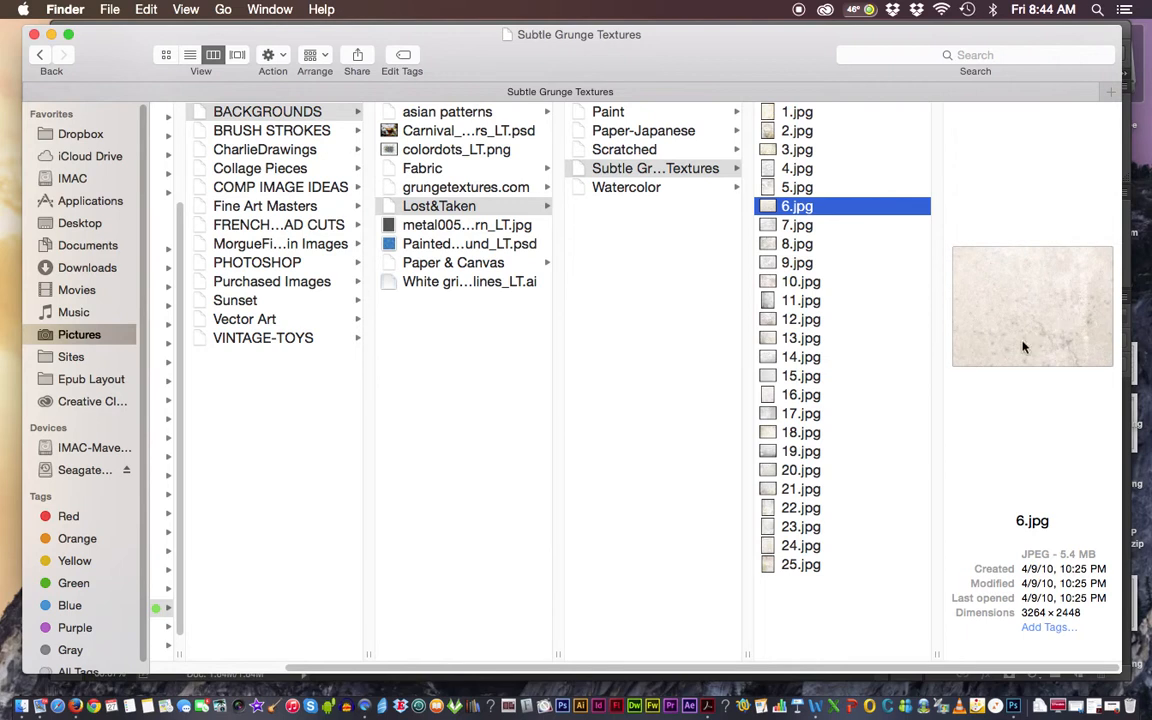
pyautogui.click(801, 226)
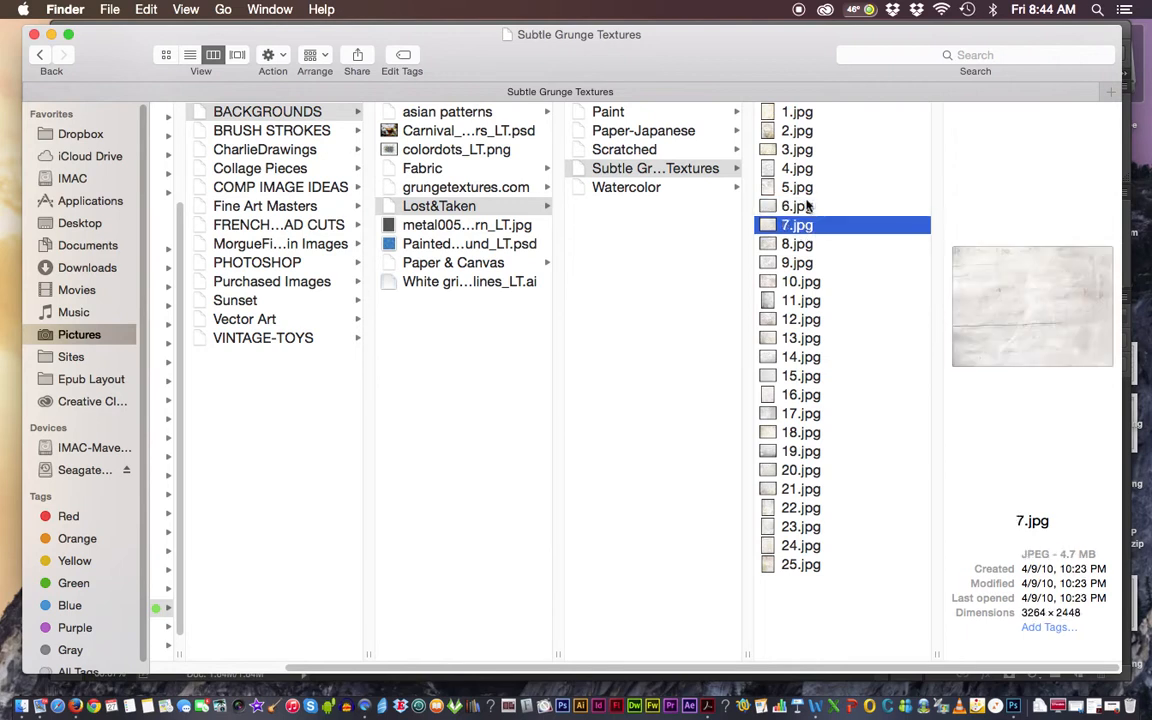
pyautogui.click(808, 206)
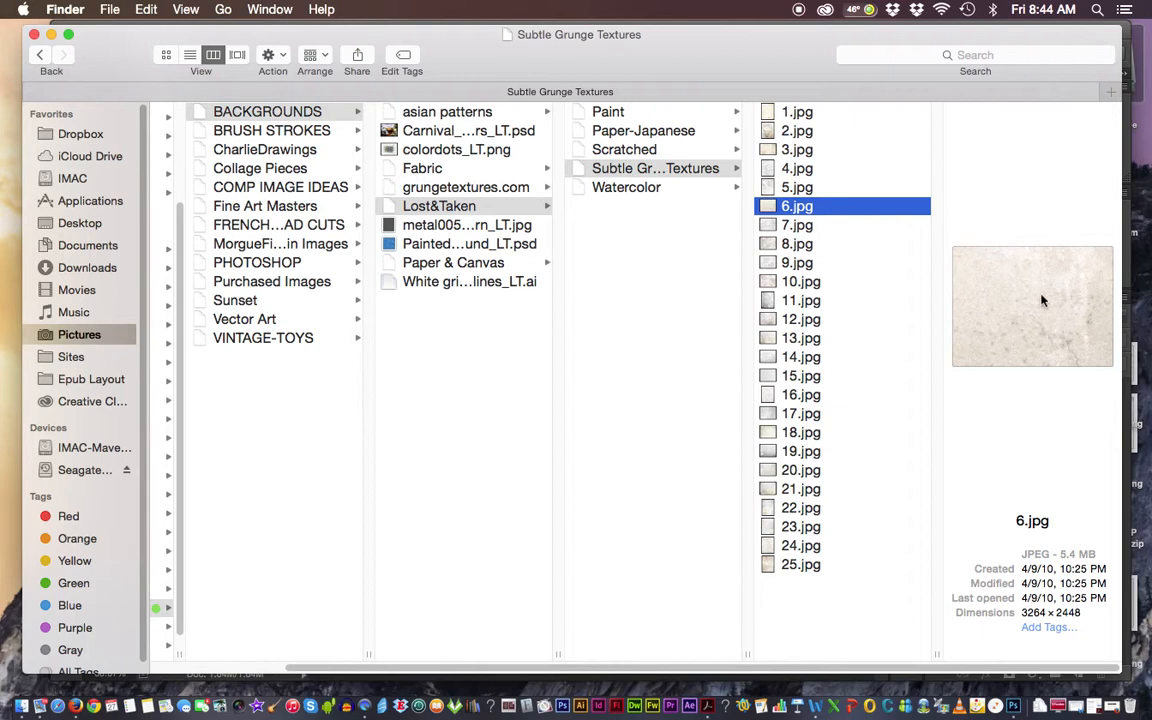
pyautogui.rightClick(768, 210)
pyautogui.moveTo(810, 236)
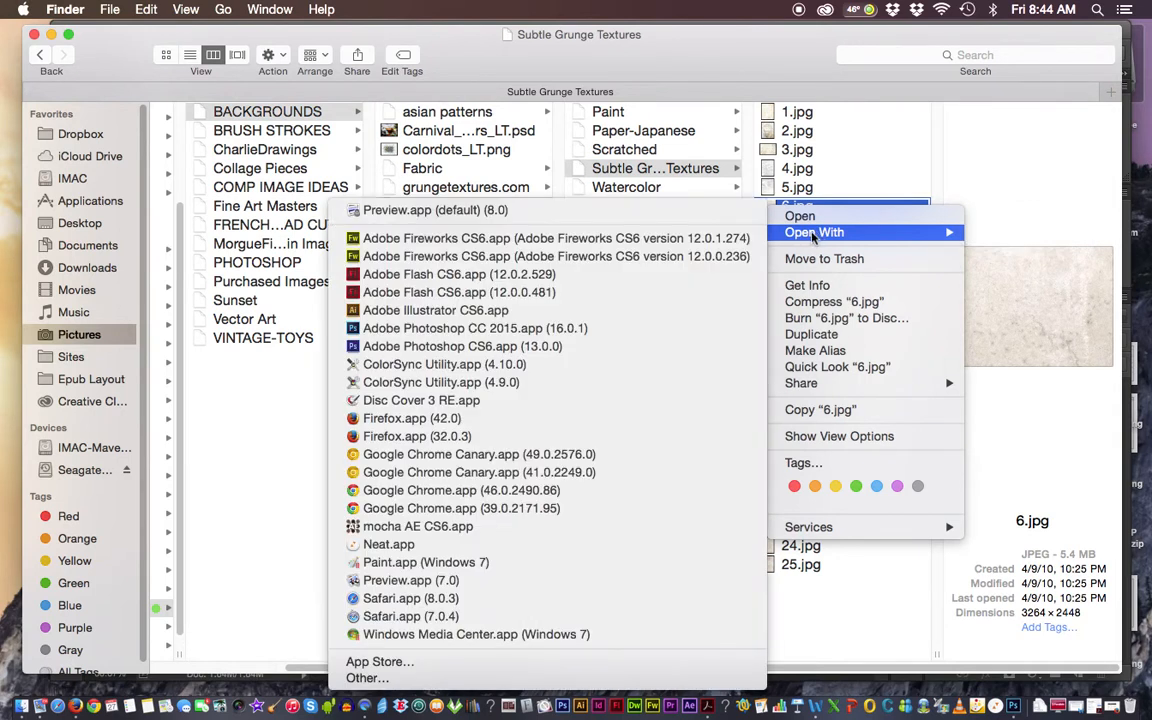
pyautogui.click(650, 327)
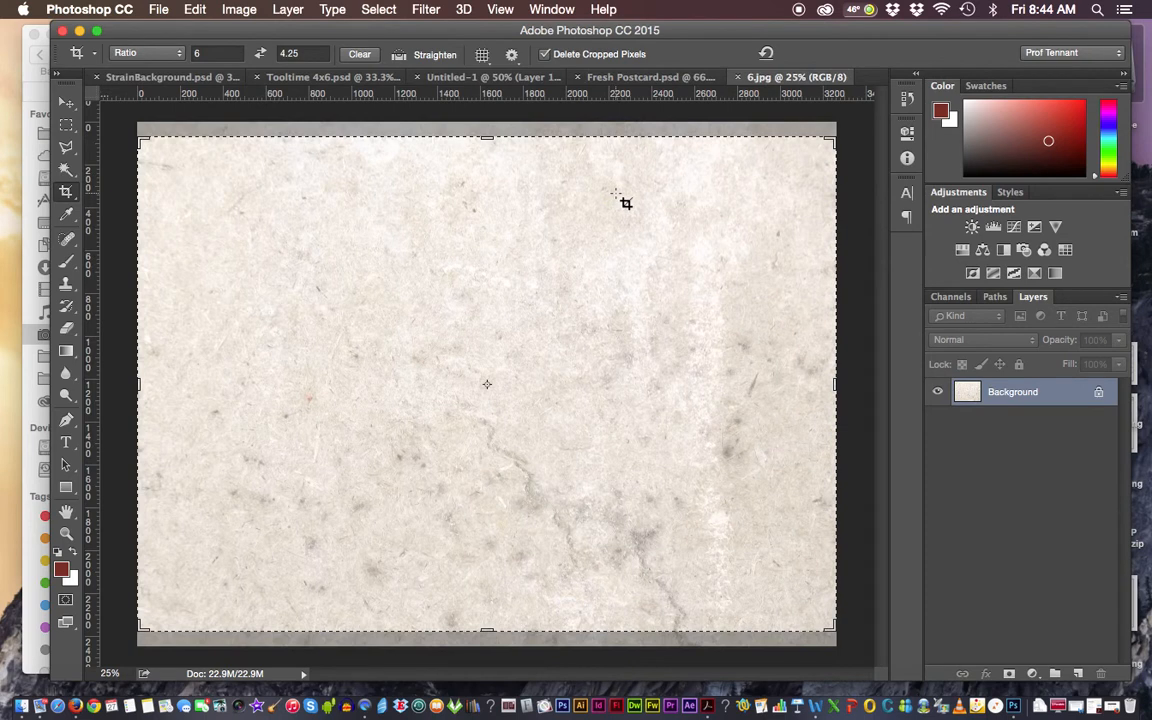
# Clear both Crop tool ratio values and switch to the Move tool without cropping the texture.
pyautogui.click(211, 55)
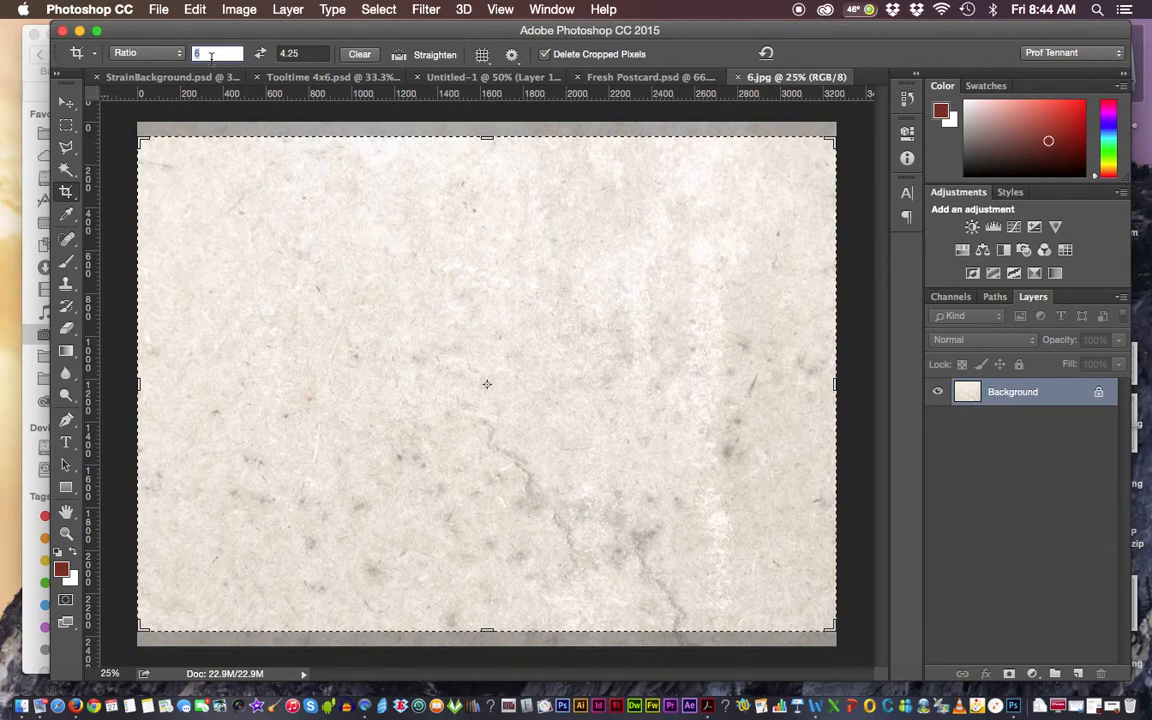
pyautogui.press('BackSpace')
pyautogui.moveTo(308, 54); pyautogui.dragTo(262, 54)
pyautogui.press('BackSpace')
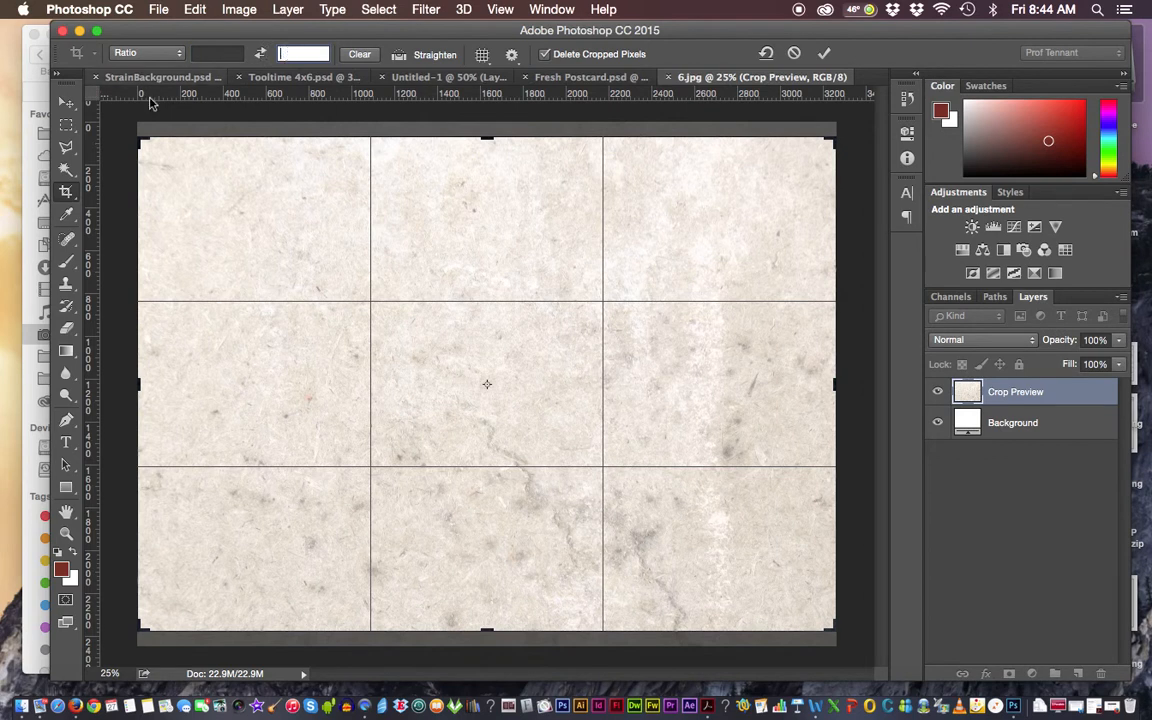
pyautogui.click(66, 104)
pyautogui.click(515, 263)
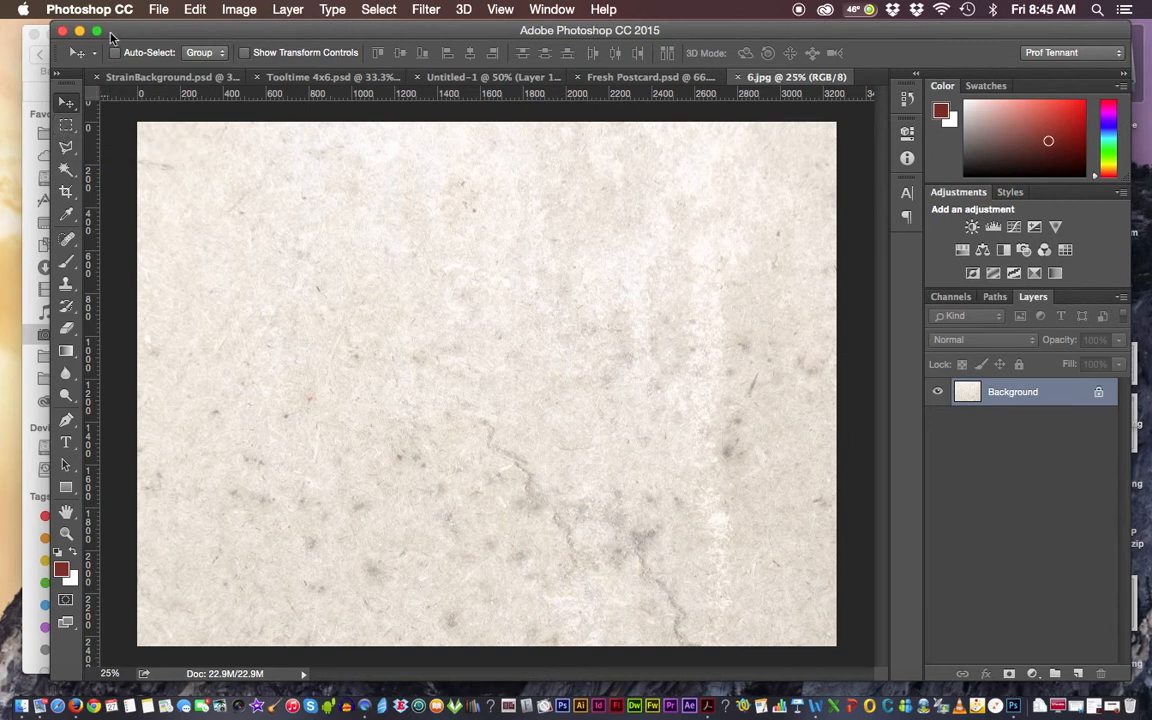
# Switch to the Rectangular Marquee tool and select the entire 6.jpg texture image.
pyautogui.click(388, 12)
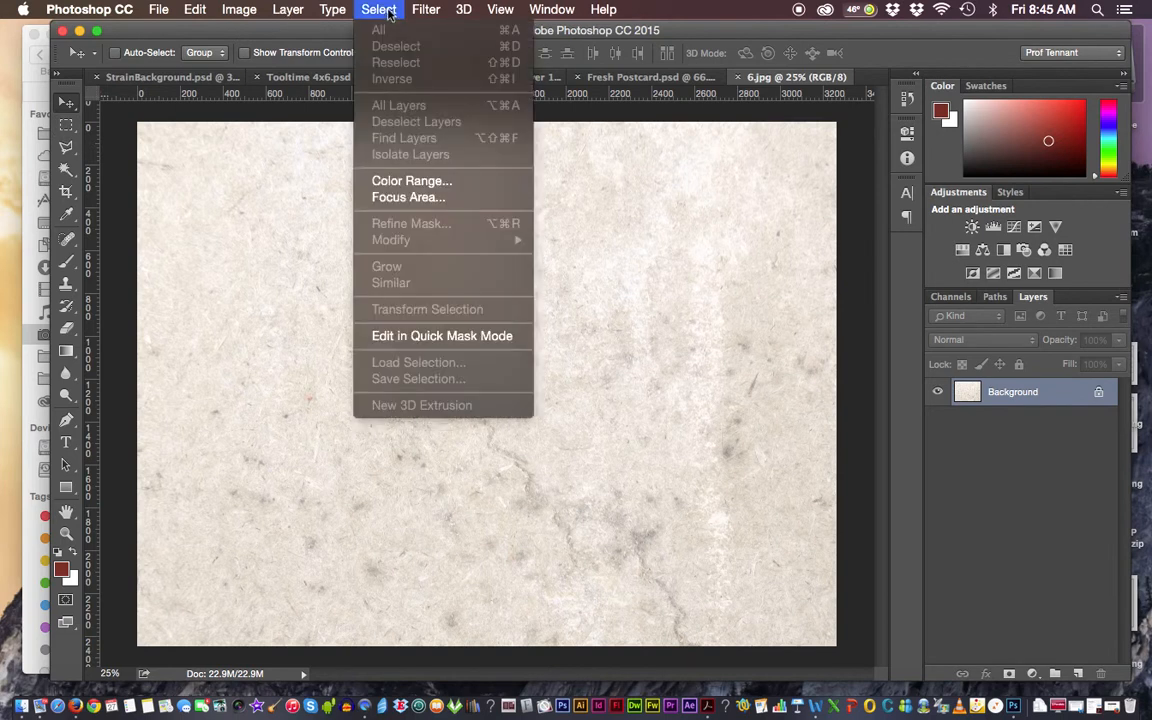
pyautogui.click(211, 105)
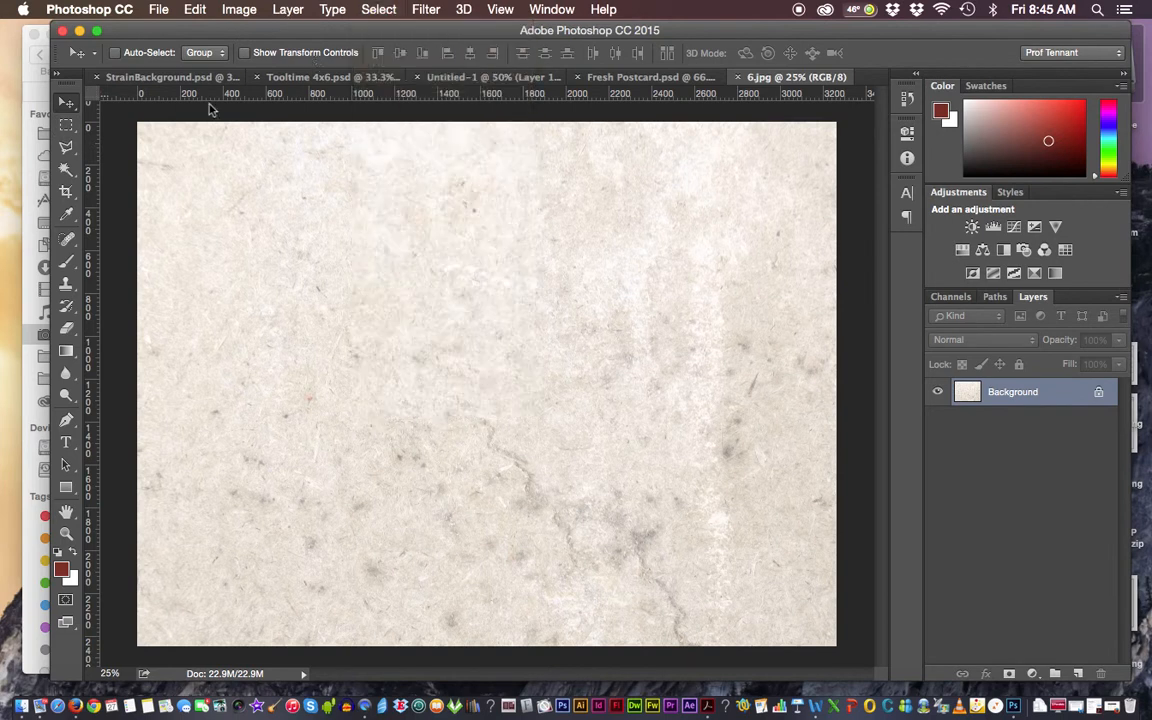
pyautogui.click(66, 128)
pyautogui.click(378, 10)
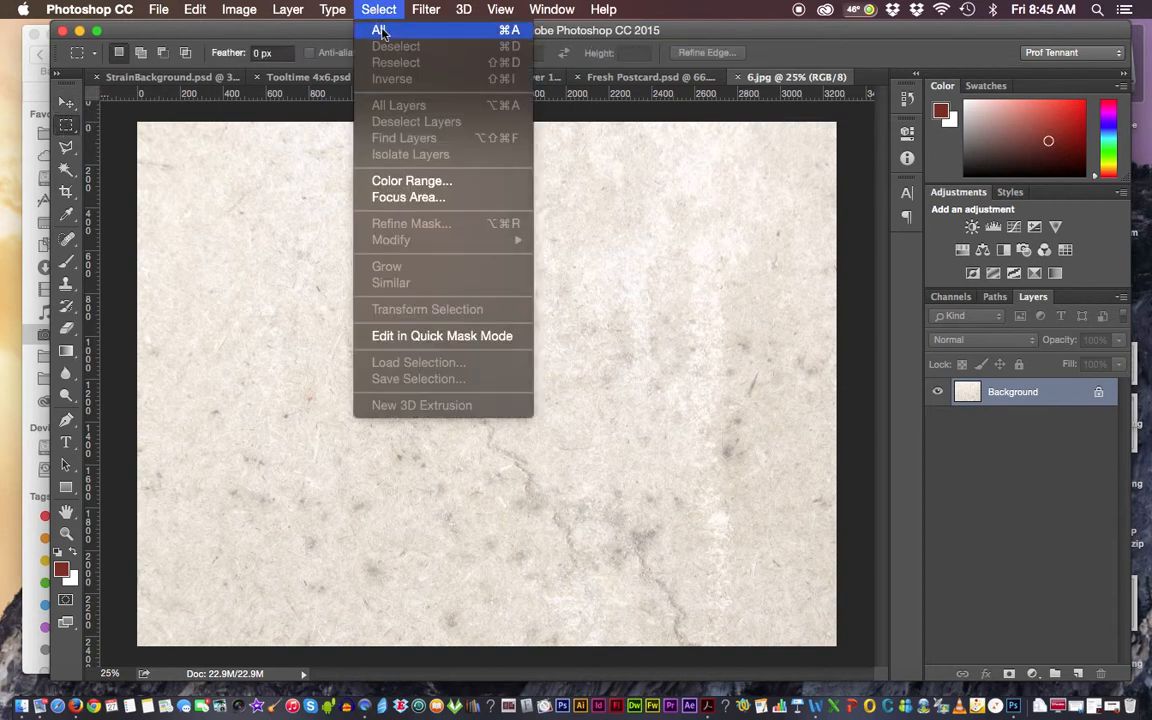
pyautogui.click(510, 31)
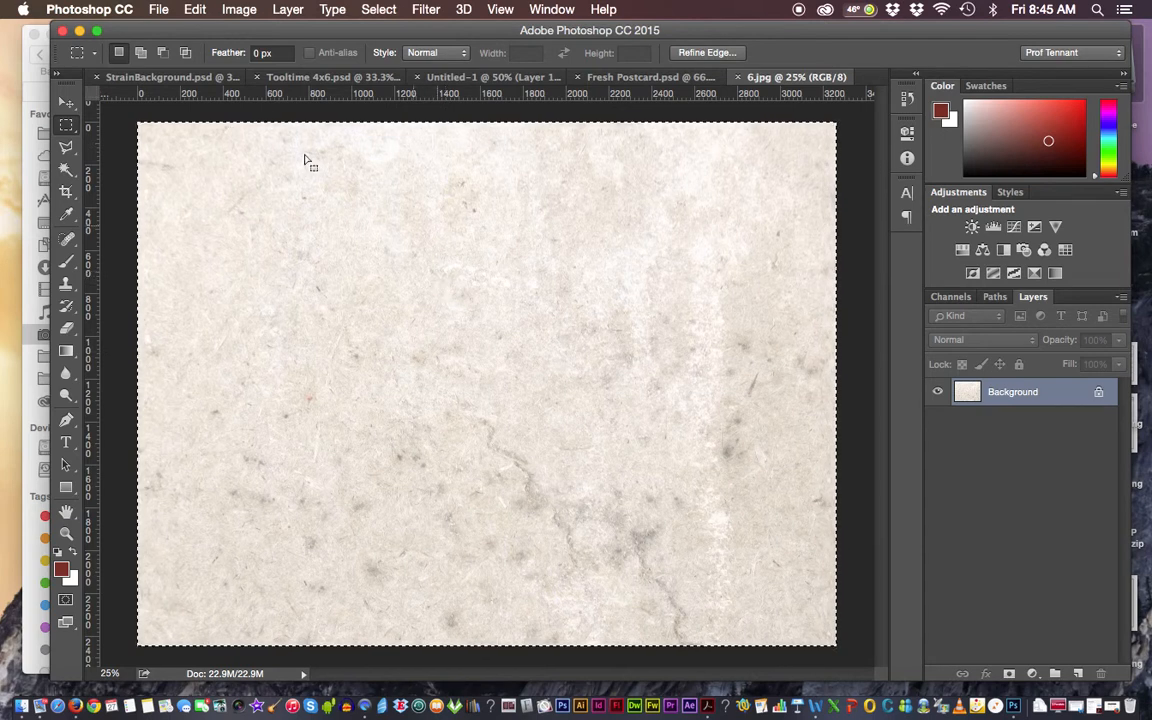
# Copy the selected 6.jpg texture and paste it as a new layer into Fresh Postcard.psd.
pyautogui.click(193, 10)
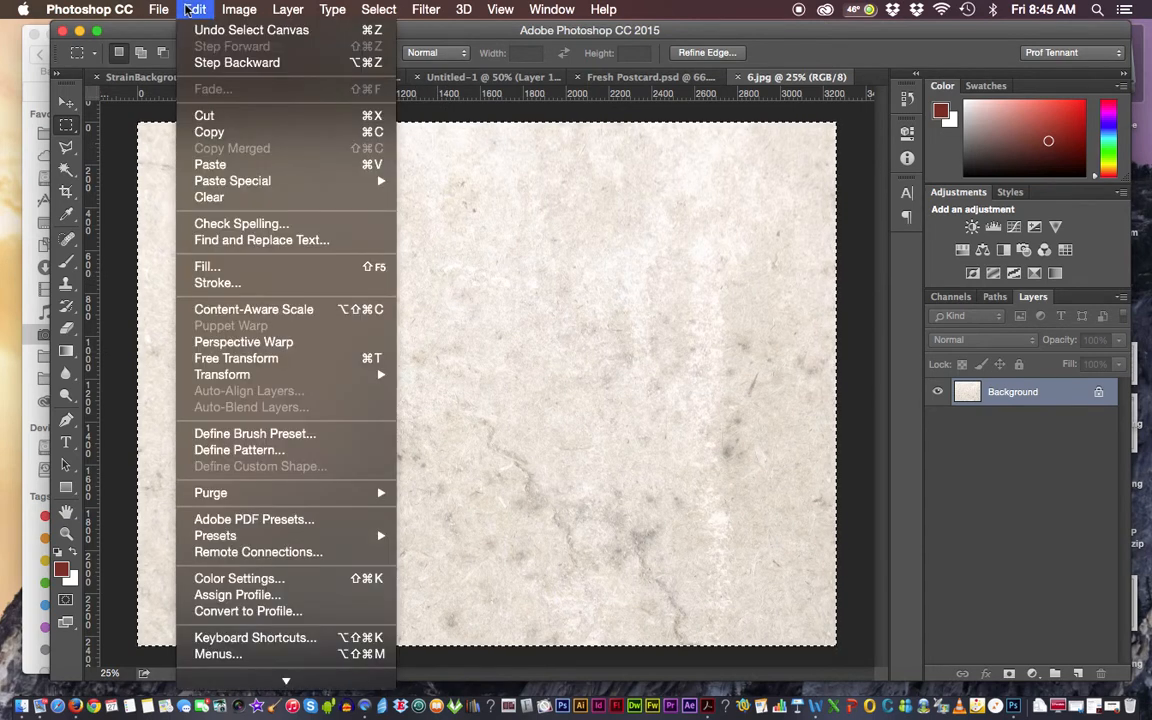
pyautogui.click(224, 131)
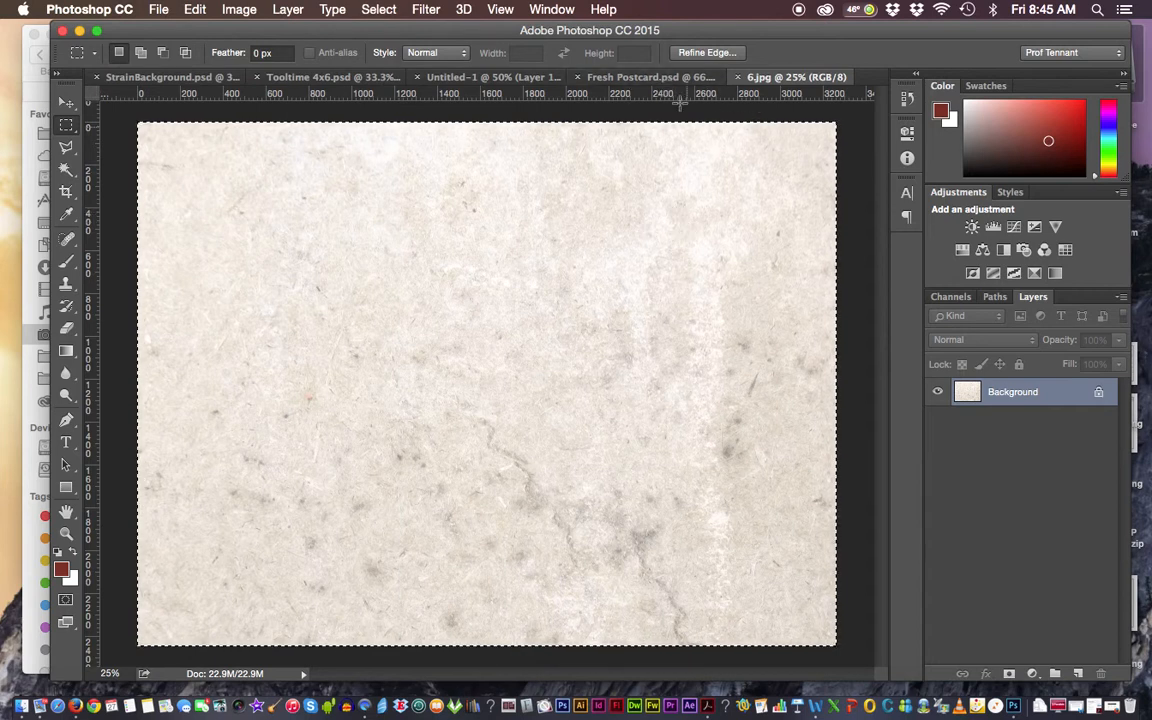
pyautogui.click(652, 80)
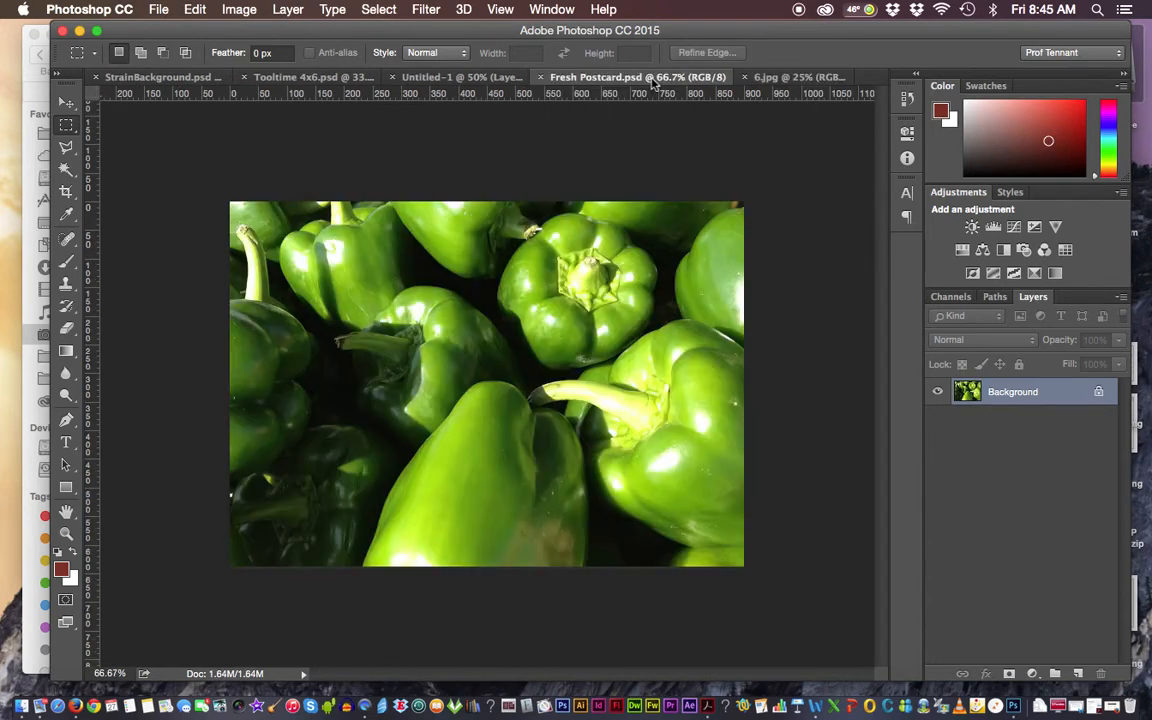
pyautogui.click(195, 10)
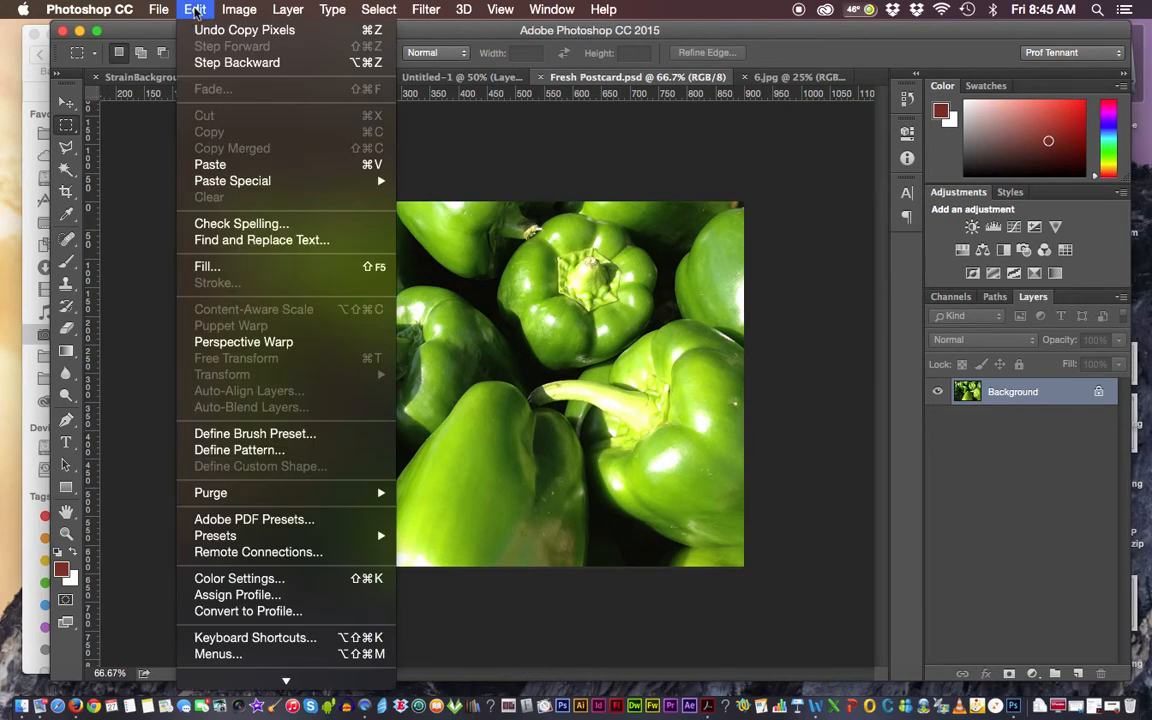
pyautogui.click(214, 164)
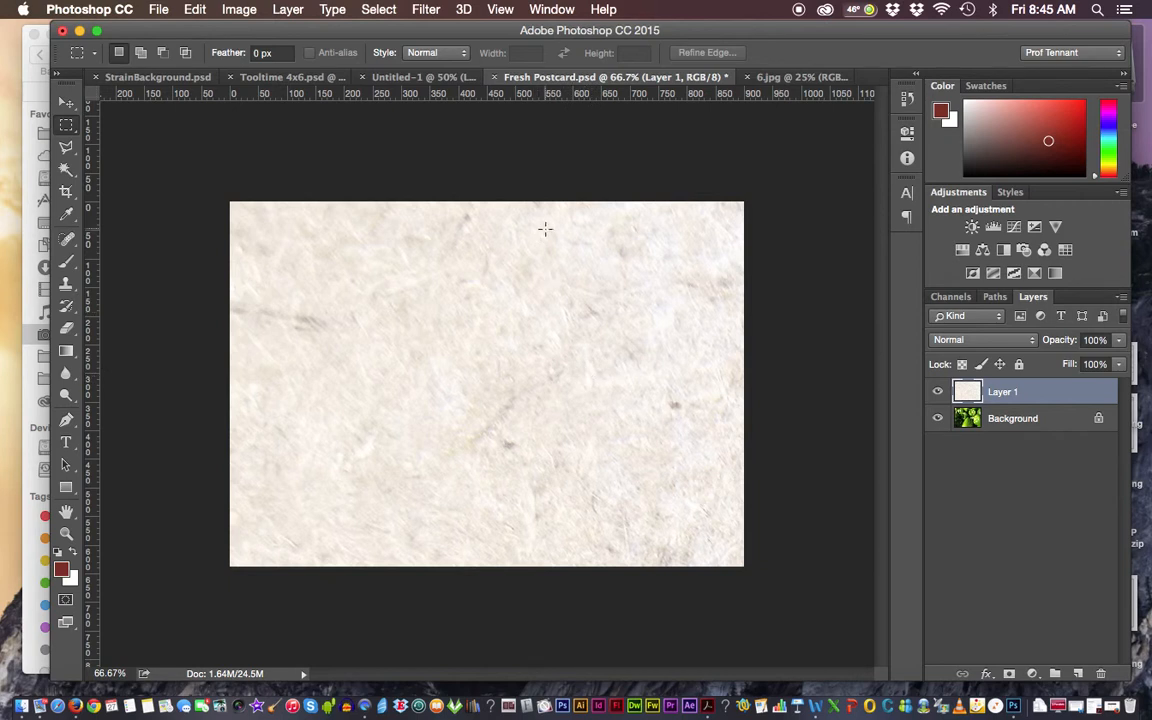
# Start a Scale transform on the pasted texture layer and extend its upper-left corner slightly beyond the canvas, to about 102.3% size.
pyautogui.press('super+minus')
pyautogui.press('super+minus')
pyautogui.press('super+minus')
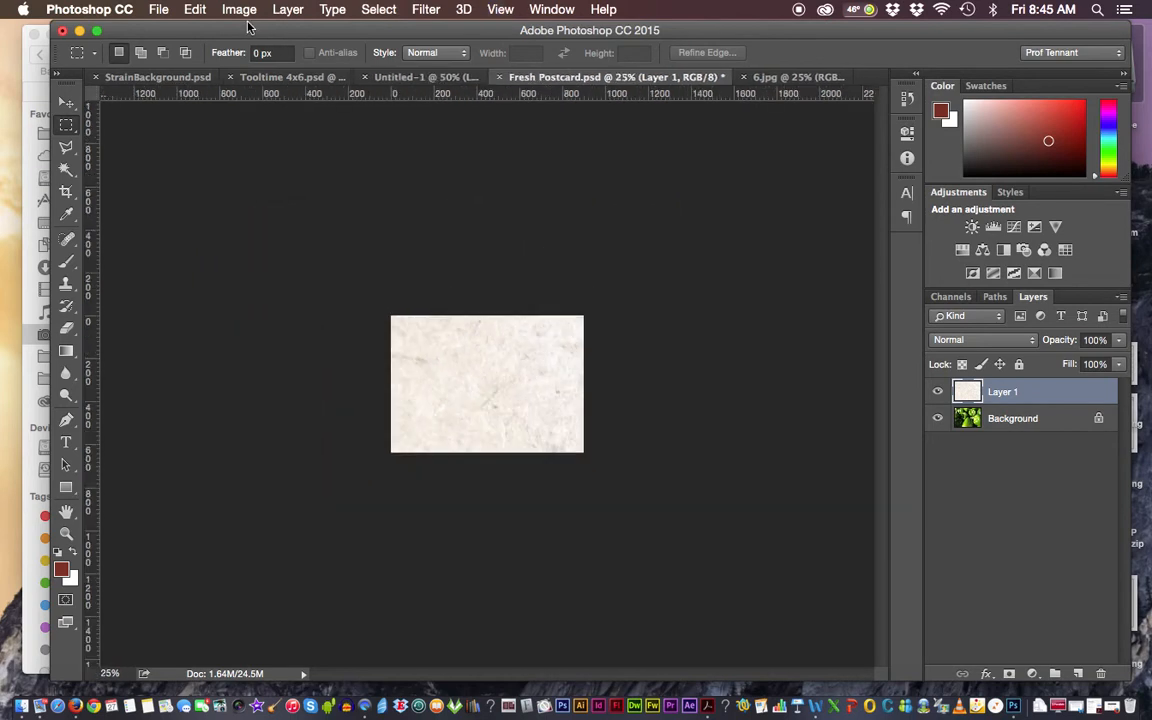
pyautogui.click(195, 10)
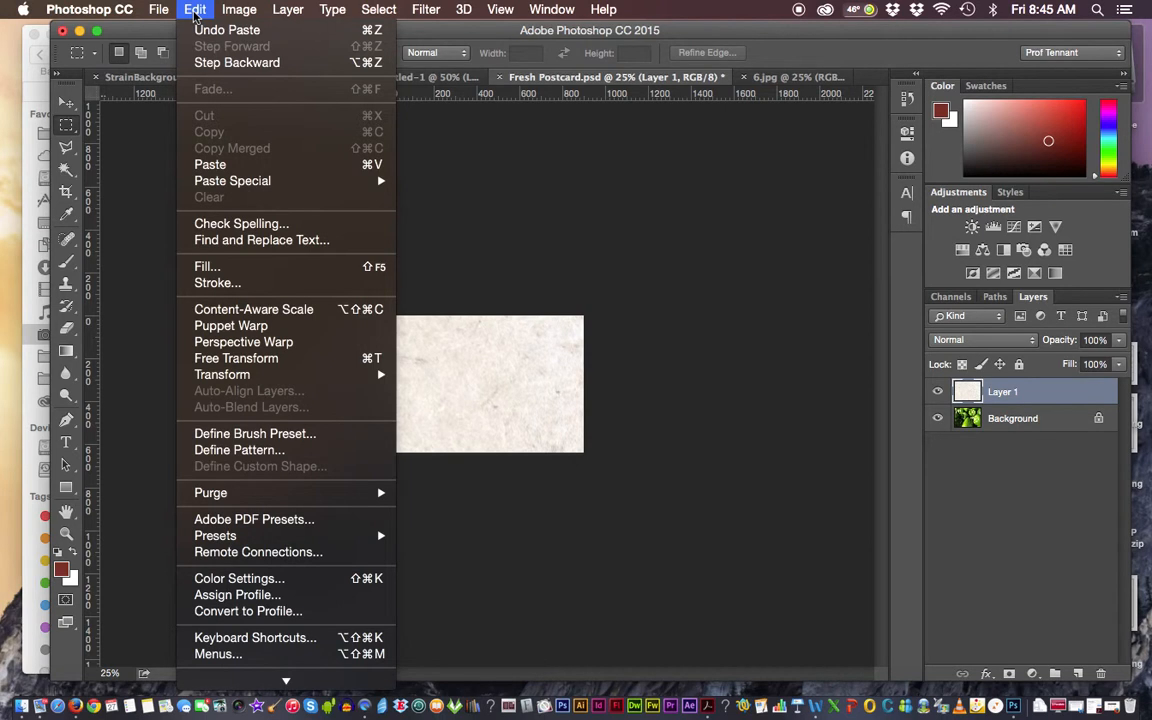
pyautogui.moveTo(238, 376)
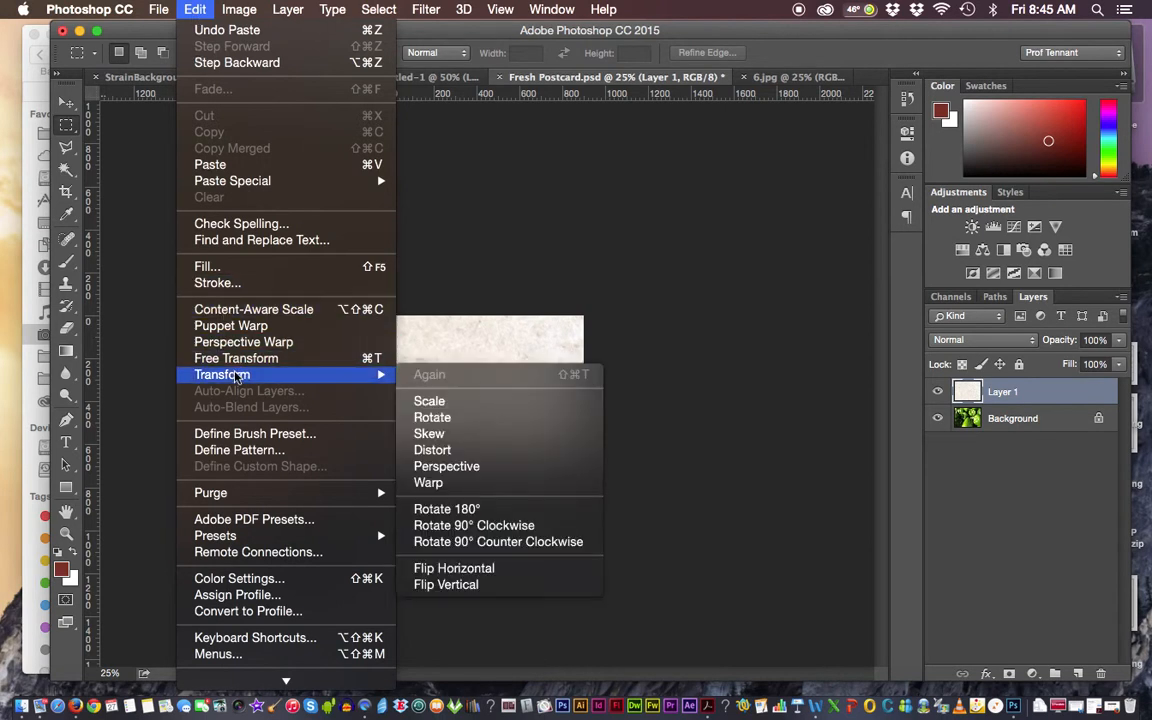
pyautogui.click(430, 402)
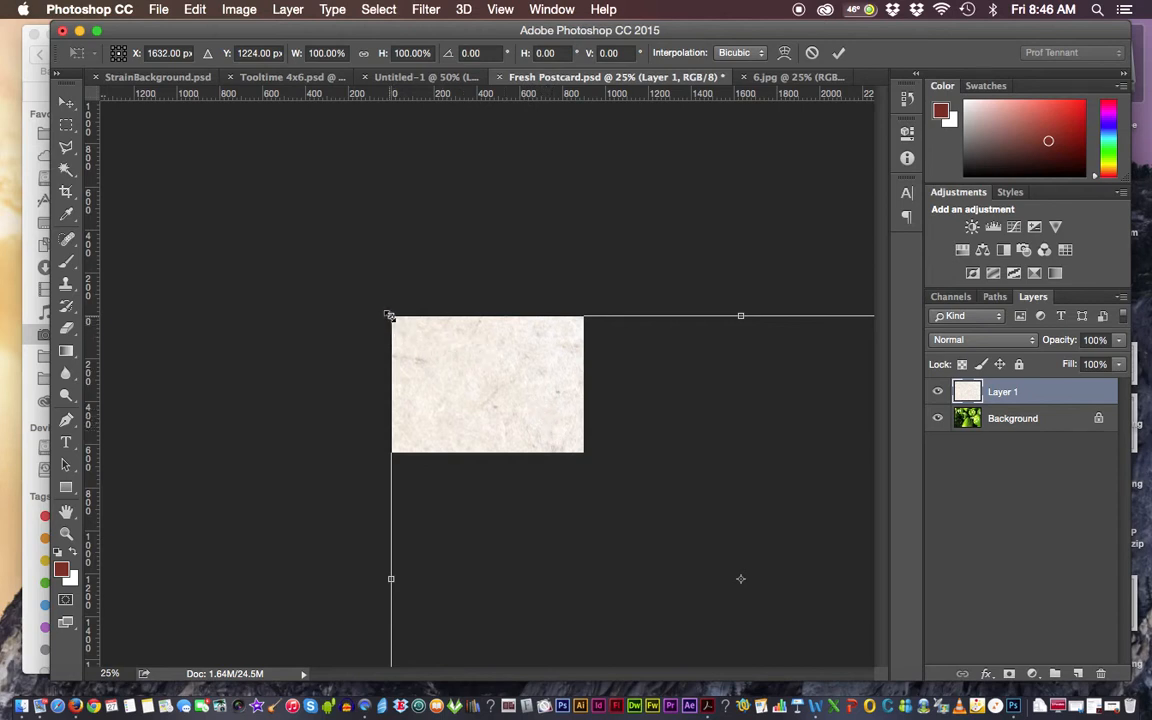
pyautogui.moveTo(392, 318)
pyautogui.mouseDown()
pyautogui.moveTo(468, 378)
pyautogui.moveTo(374, 303)
pyautogui.mouseUp()
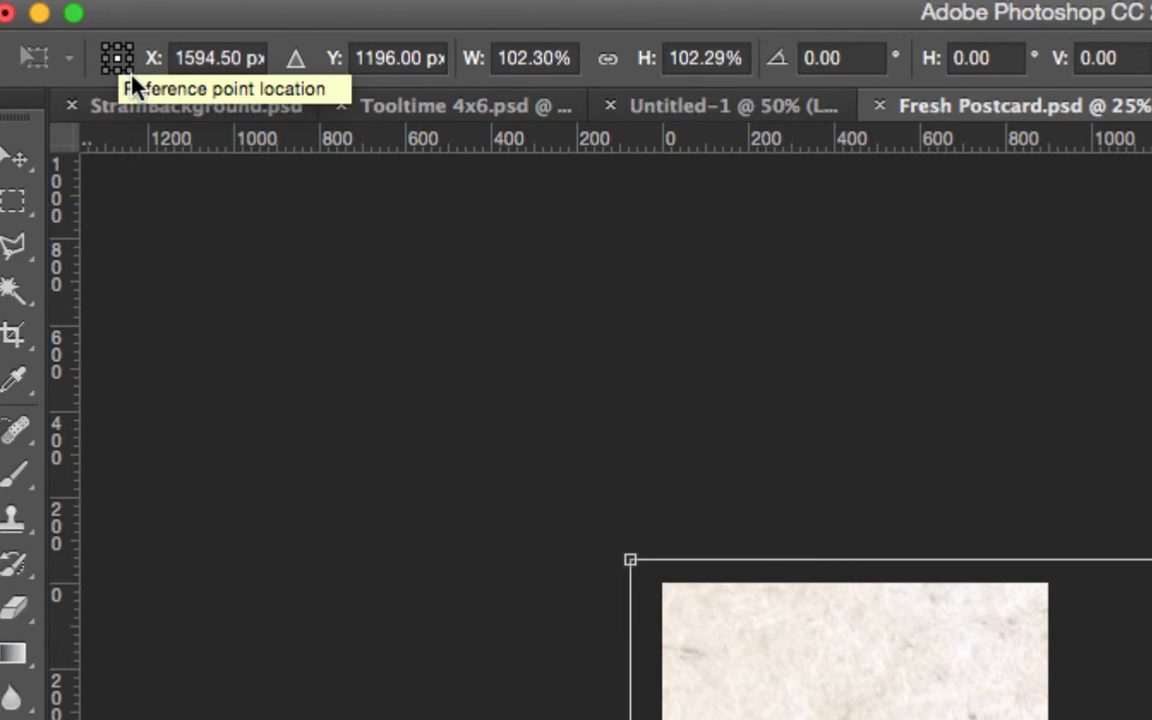
# Link the transform's width and height proportions and reduce the texture's scale to 99.30%.
pyautogui.click(618, 62)
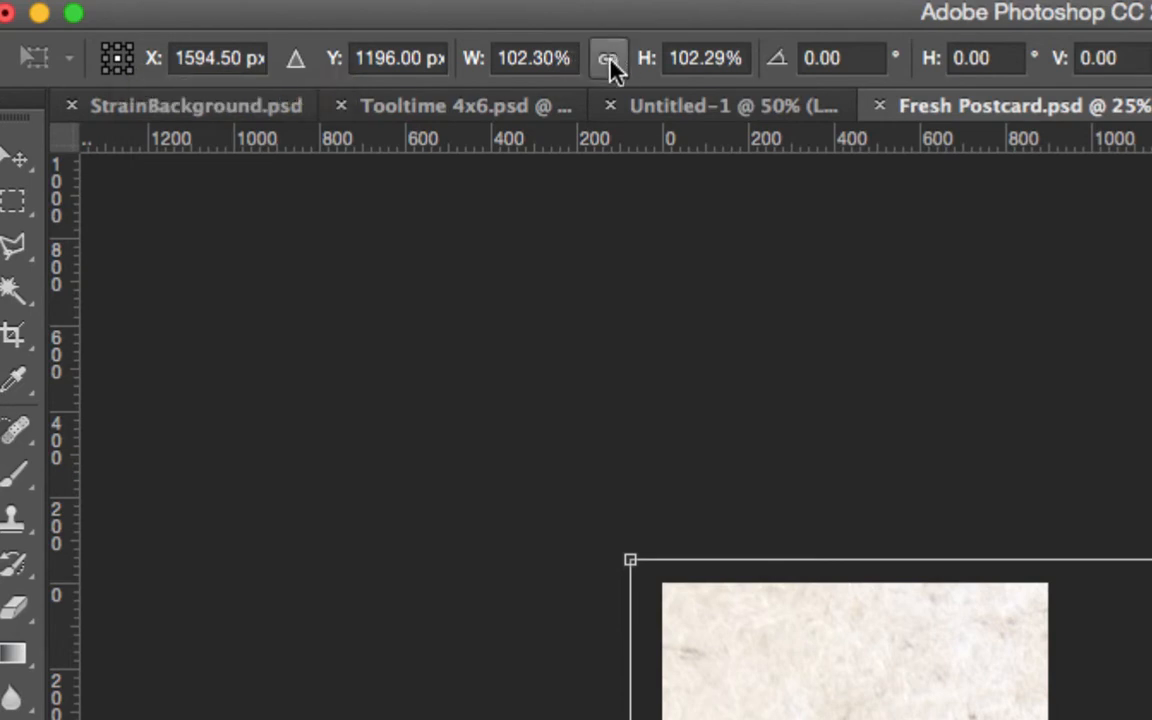
pyautogui.click(610, 63)
pyautogui.moveTo(500, 58); pyautogui.dragTo(580, 83)
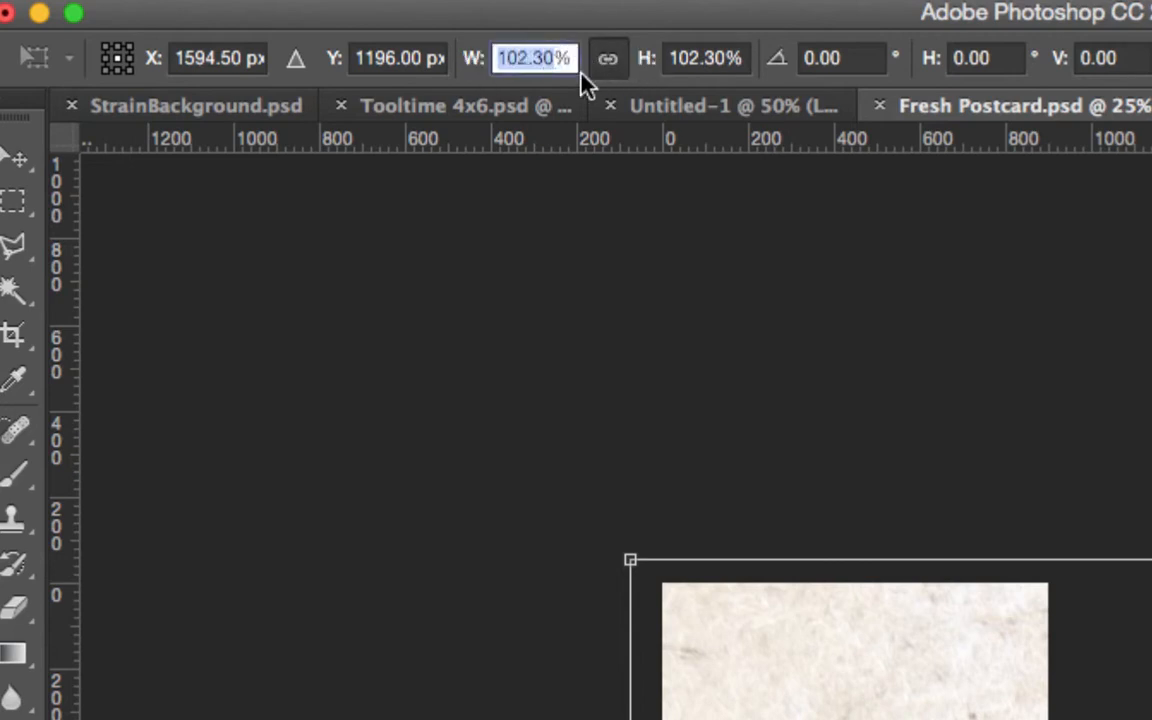
pyautogui.click(474, 62)
pyautogui.moveTo(474, 60)
pyautogui.mouseDown()
pyautogui.moveTo(456, 60)
pyautogui.moveTo(487, 64)
pyautogui.moveTo(455, 58)
pyautogui.moveTo(470, 62)
pyautogui.mouseUp()
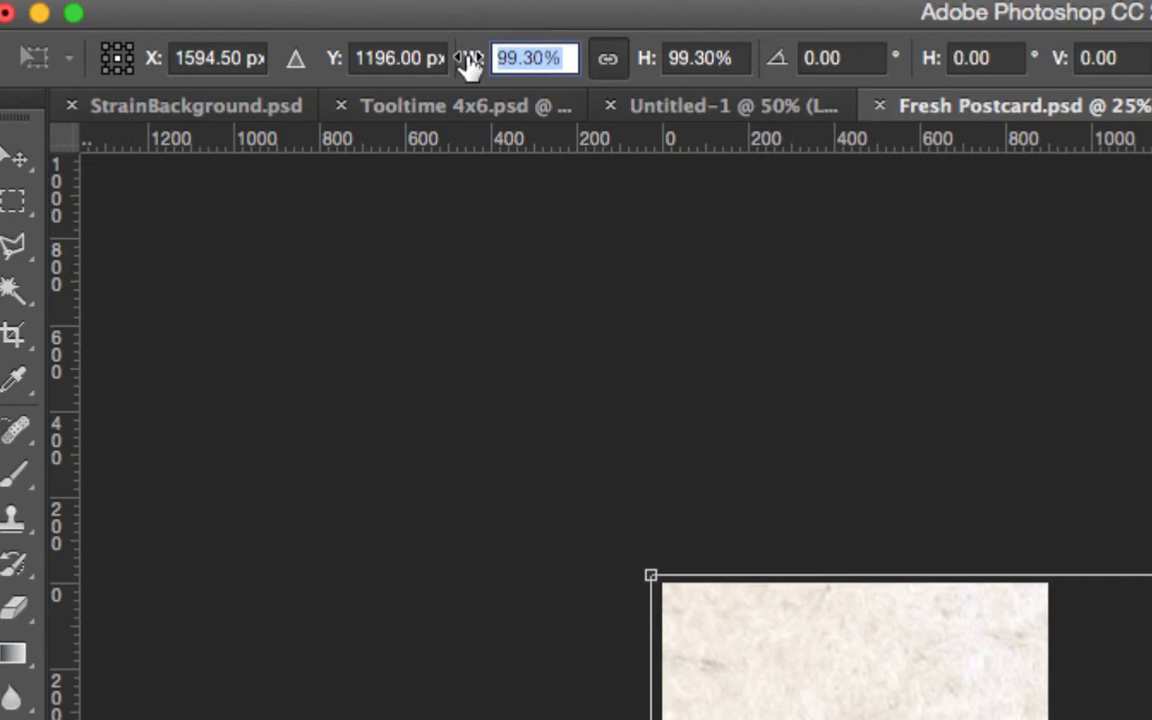
# Set the transform's reference point to the texture's upper-left corner and scale the texture down to 29.30%.
pyautogui.click(107, 47)
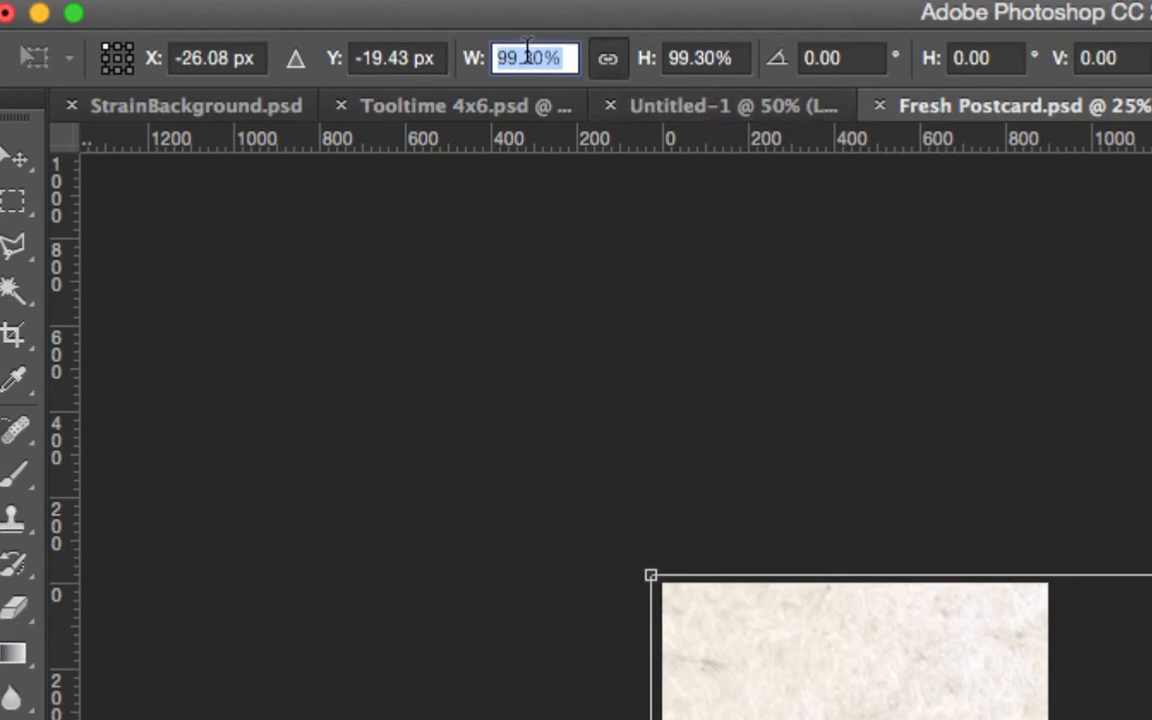
pyautogui.moveTo(478, 64); pyautogui.dragTo(455, 62)
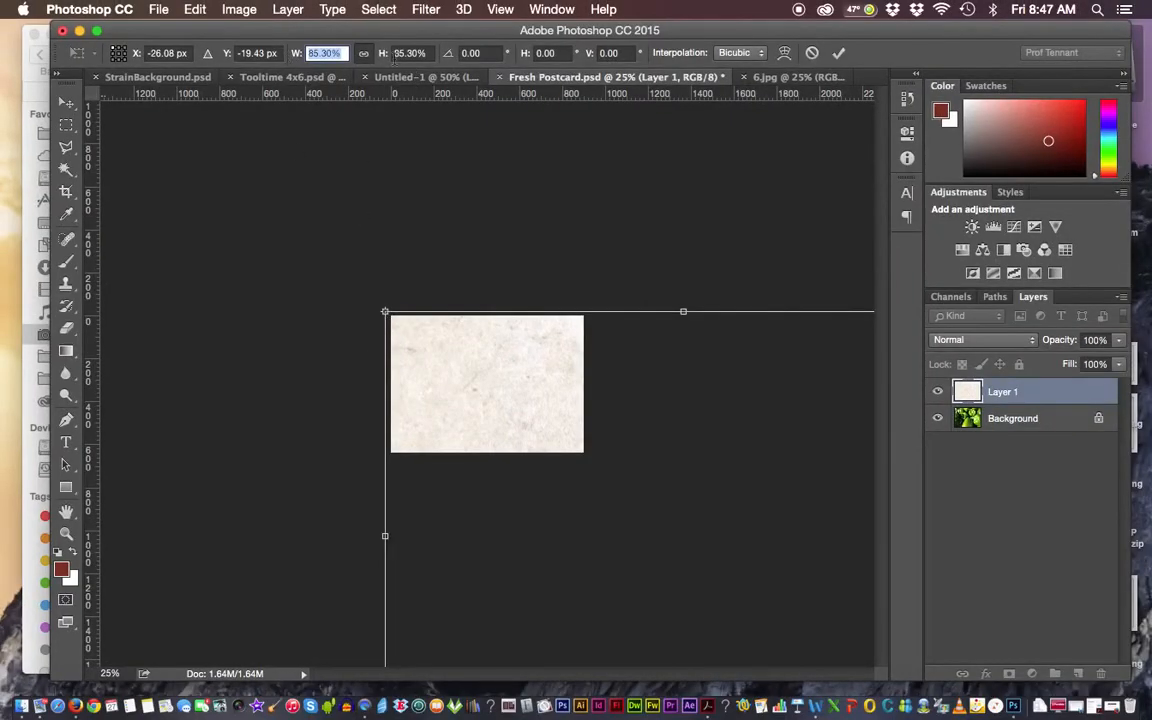
pyautogui.moveTo(300, 57); pyautogui.dragTo(250, 53)
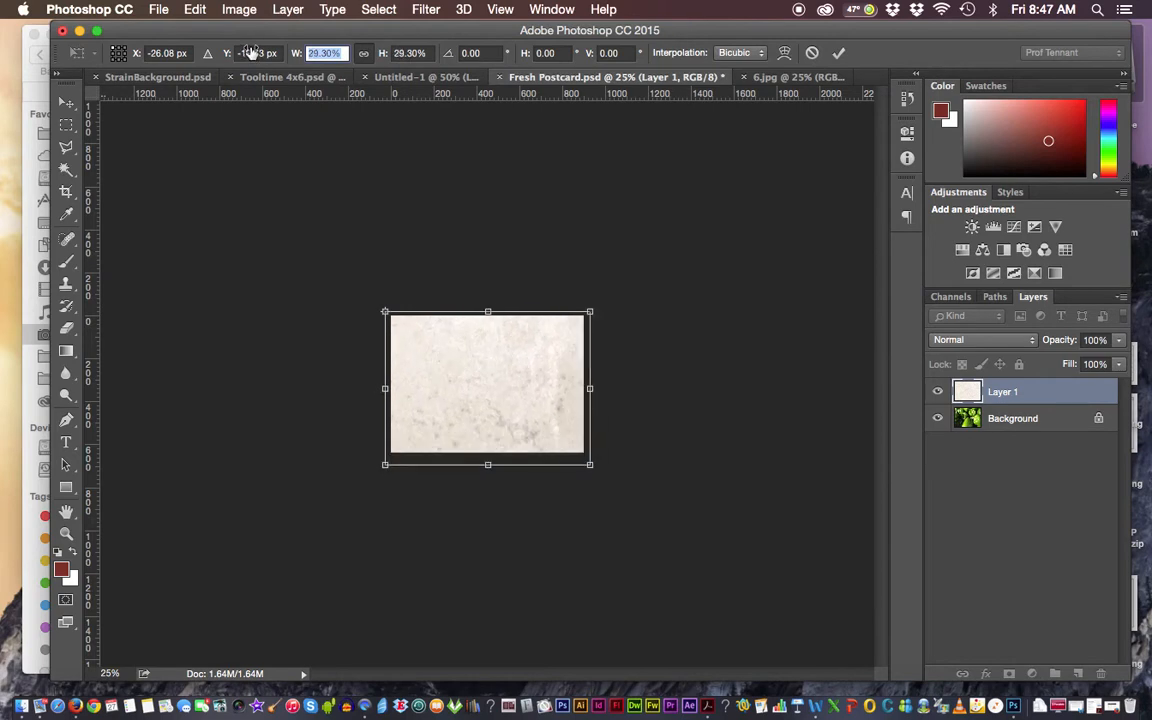
# Set the texture's linked width and height scale to 29% and apply the transform.
pyautogui.click(342, 53)
pyautogui.moveTo(342, 53); pyautogui.dragTo(300, 53)
pyautogui.write('2')
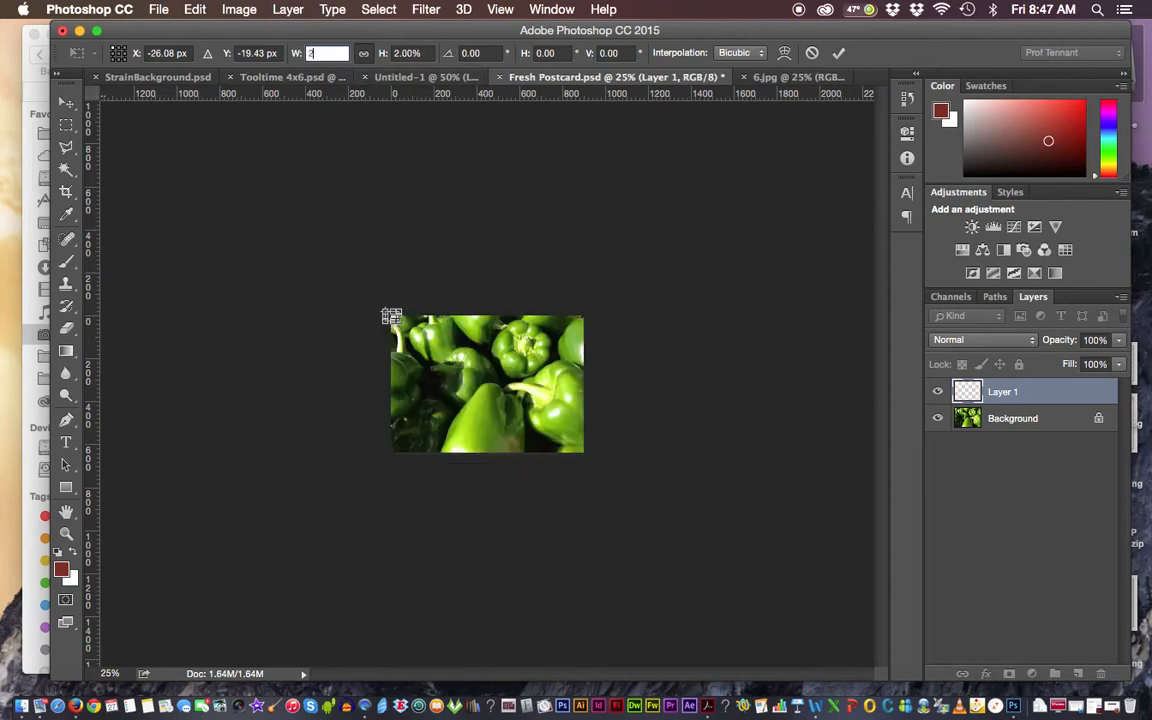
pyautogui.write('9')
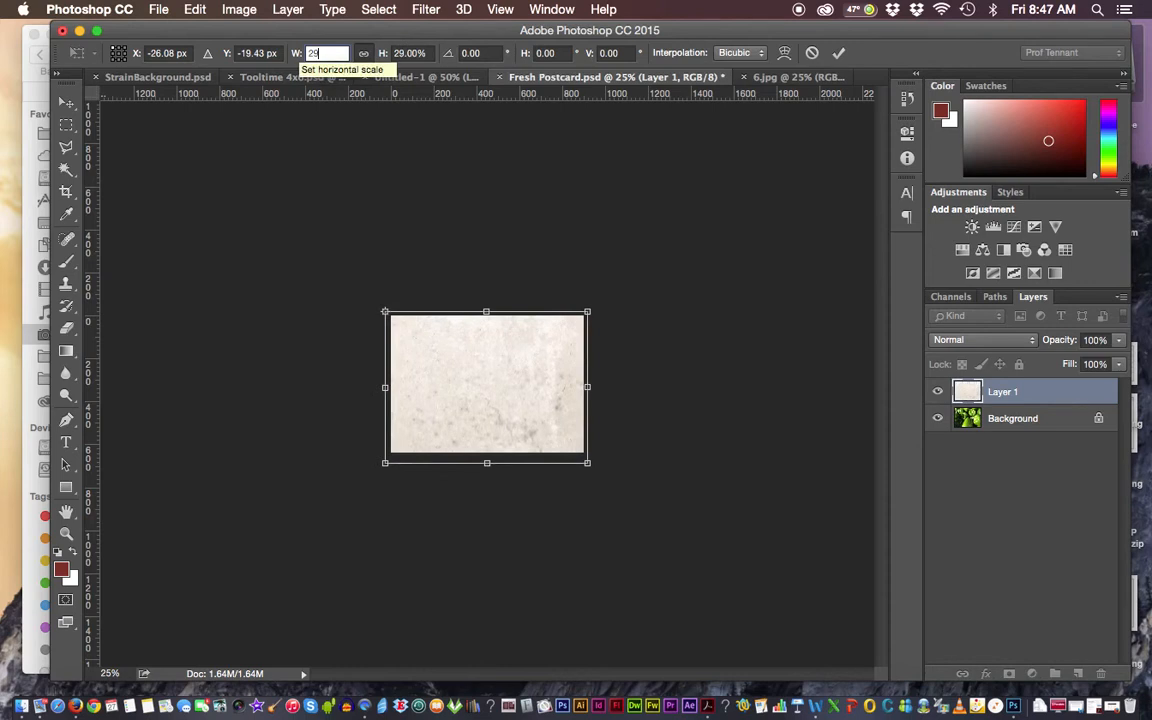
pyautogui.press('Return')
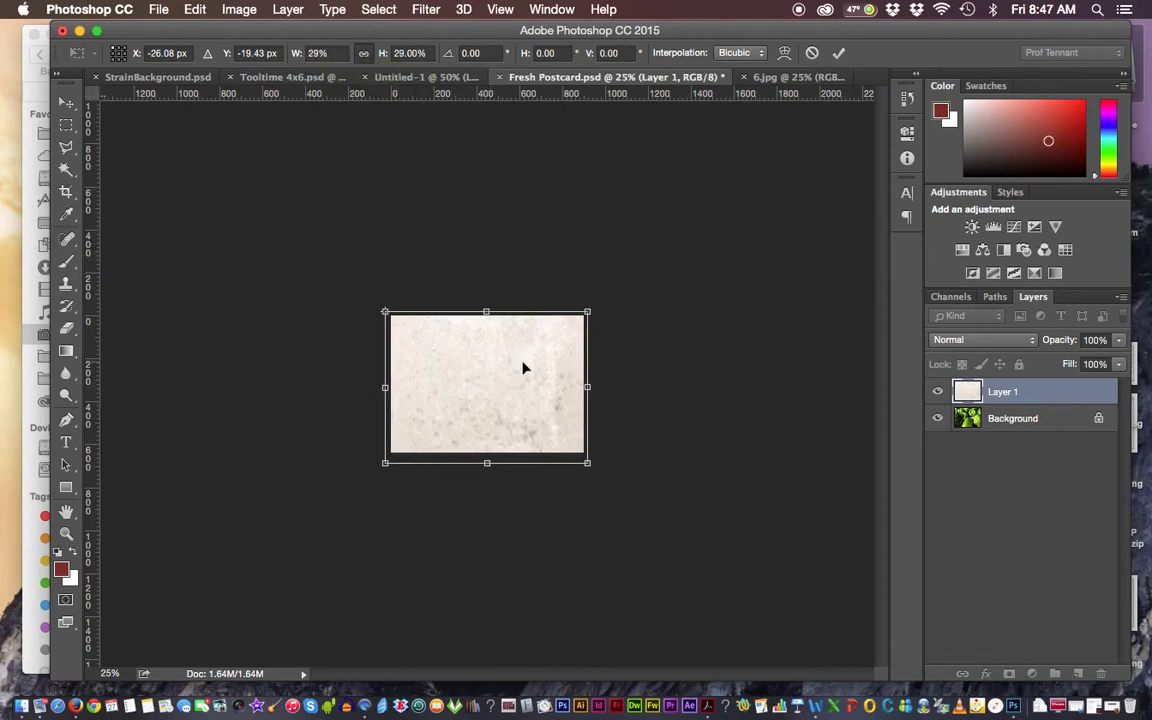
pyautogui.press('Return')
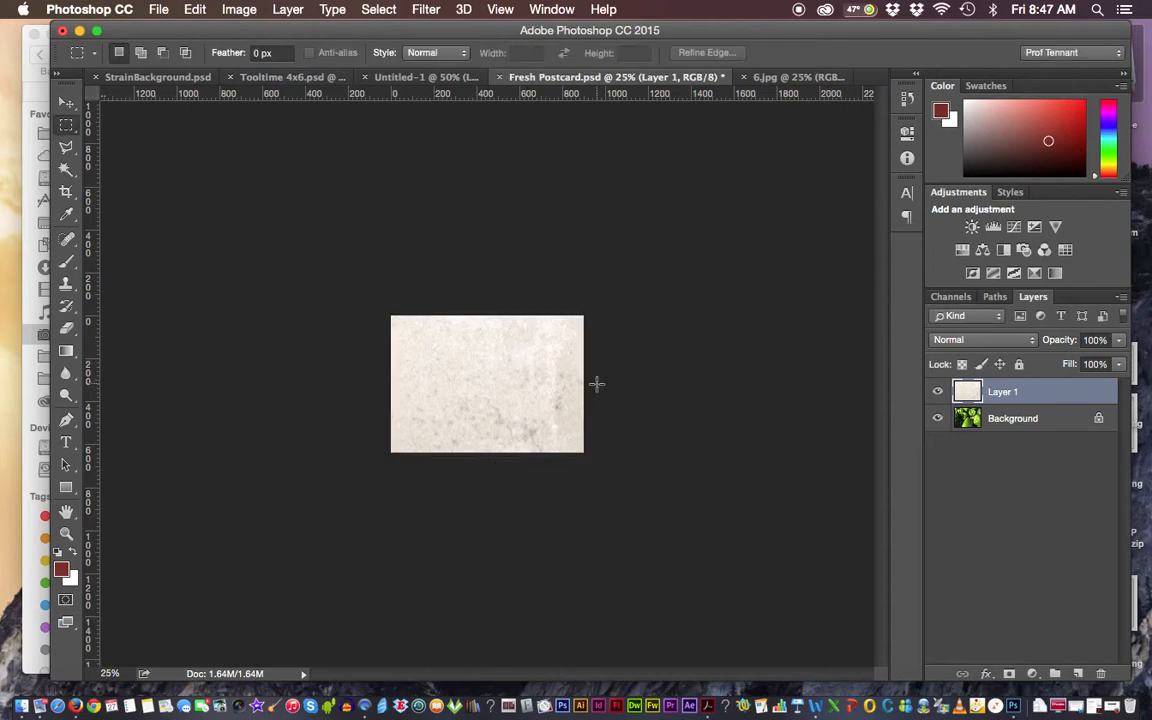
# Try the Multiply blend mode on the texture layer, Layer 1.
pyautogui.click(1021, 345)
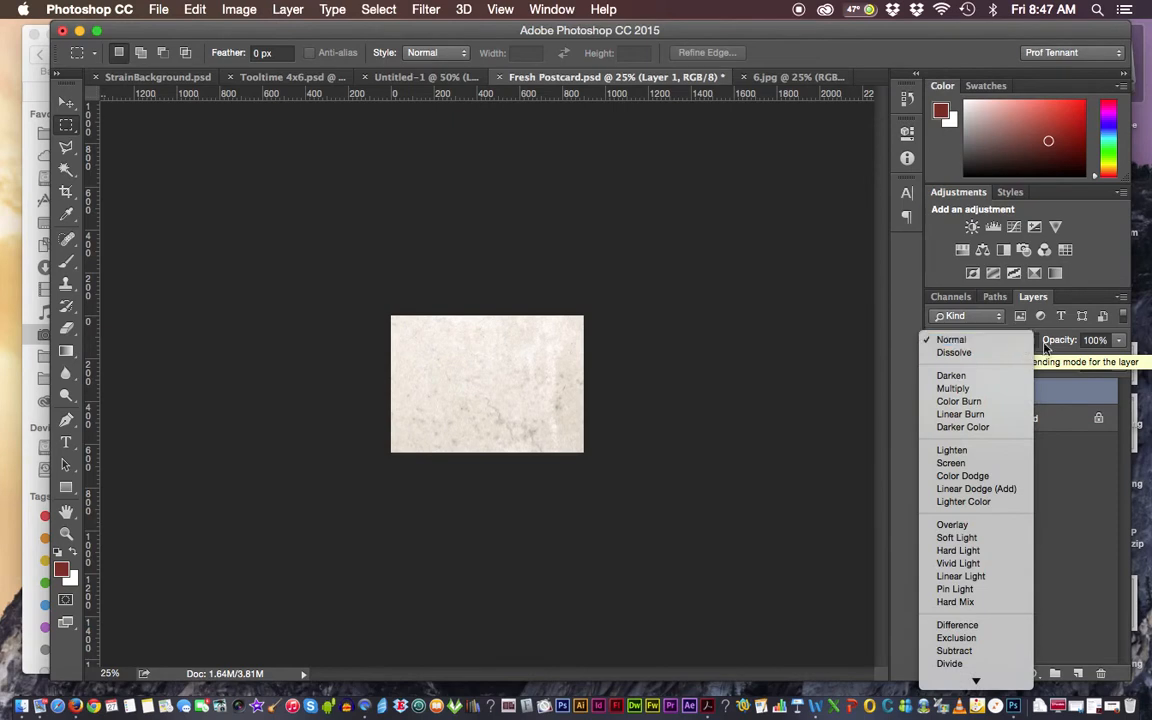
pyautogui.click(1024, 344)
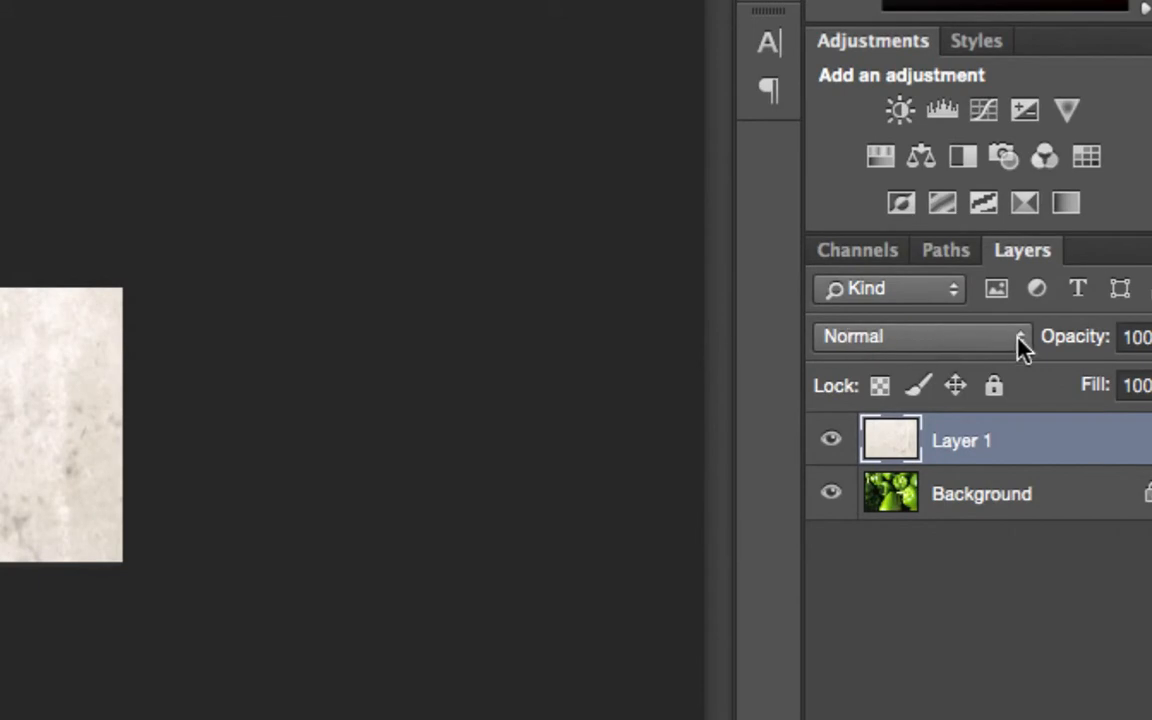
pyautogui.click(1018, 342)
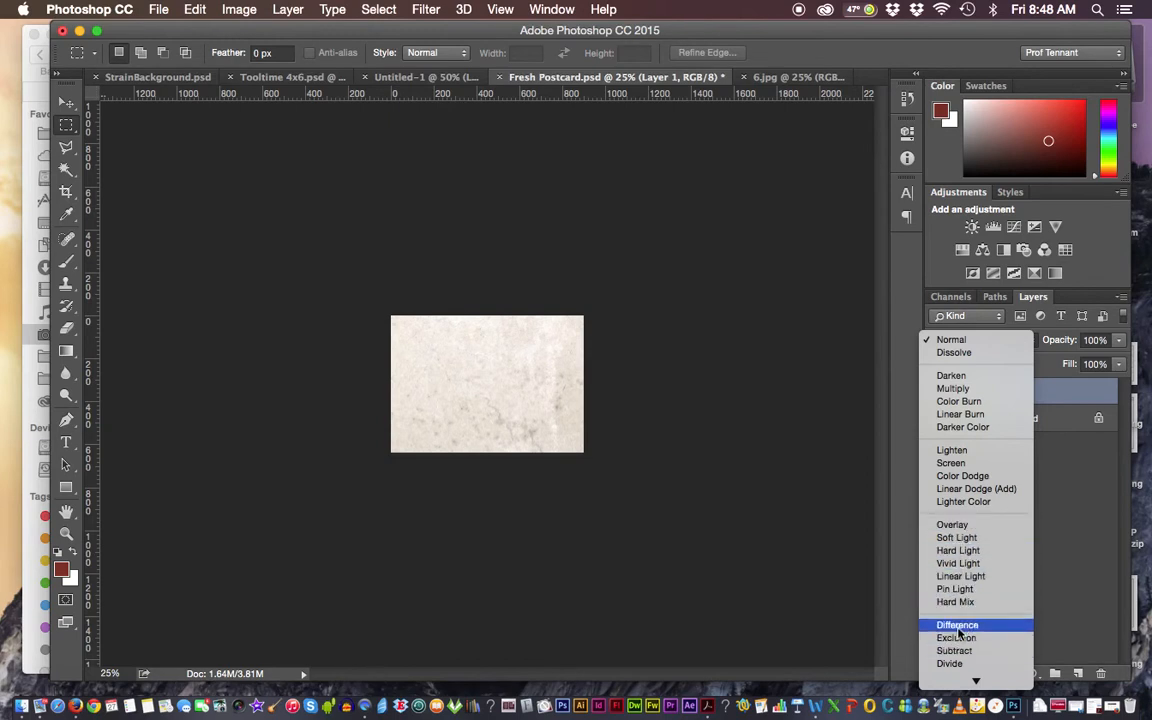
pyautogui.moveTo(965, 681)
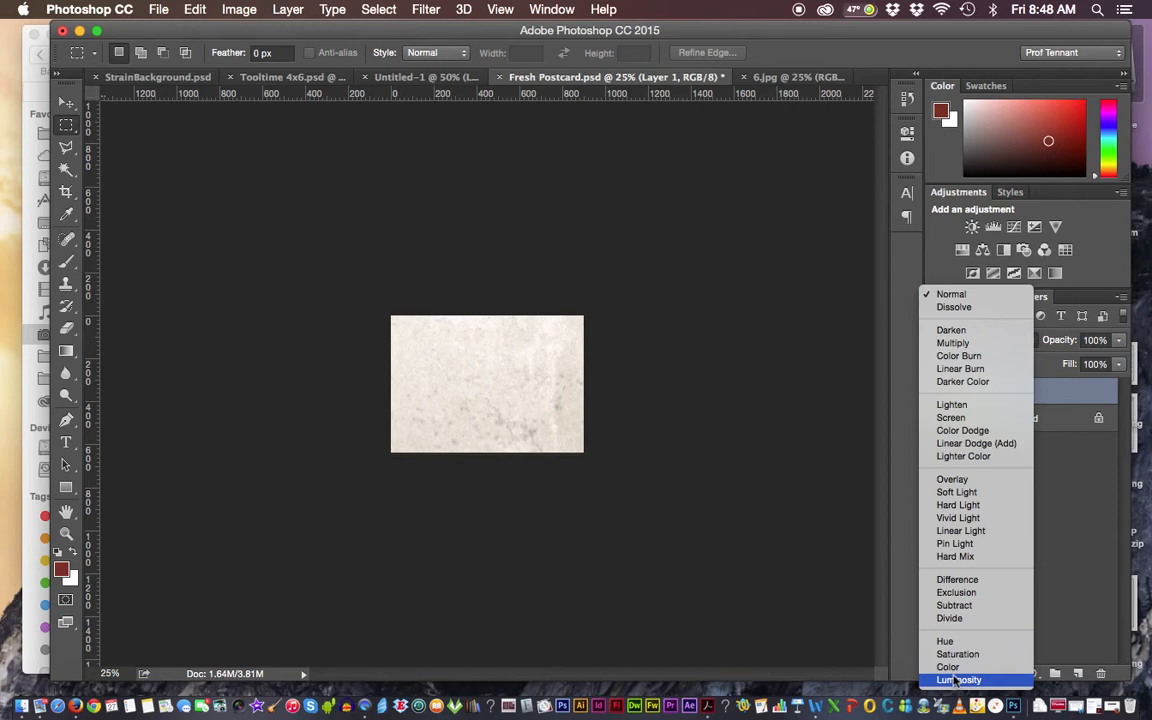
pyautogui.click(968, 345)
# Compare the postcard at 100% zoom with the texture layer hidden and shown.
pyautogui.press('super+equal')
pyautogui.press('super+equal')
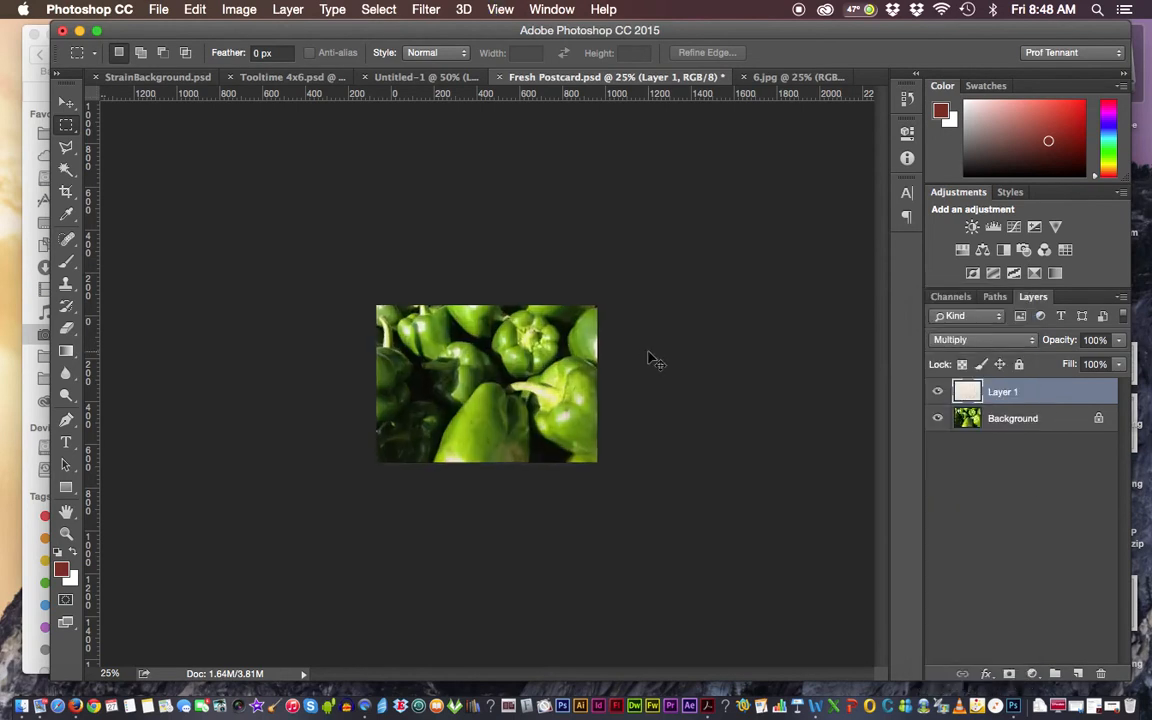
pyautogui.press('super+equal')
pyautogui.press('super+equal')
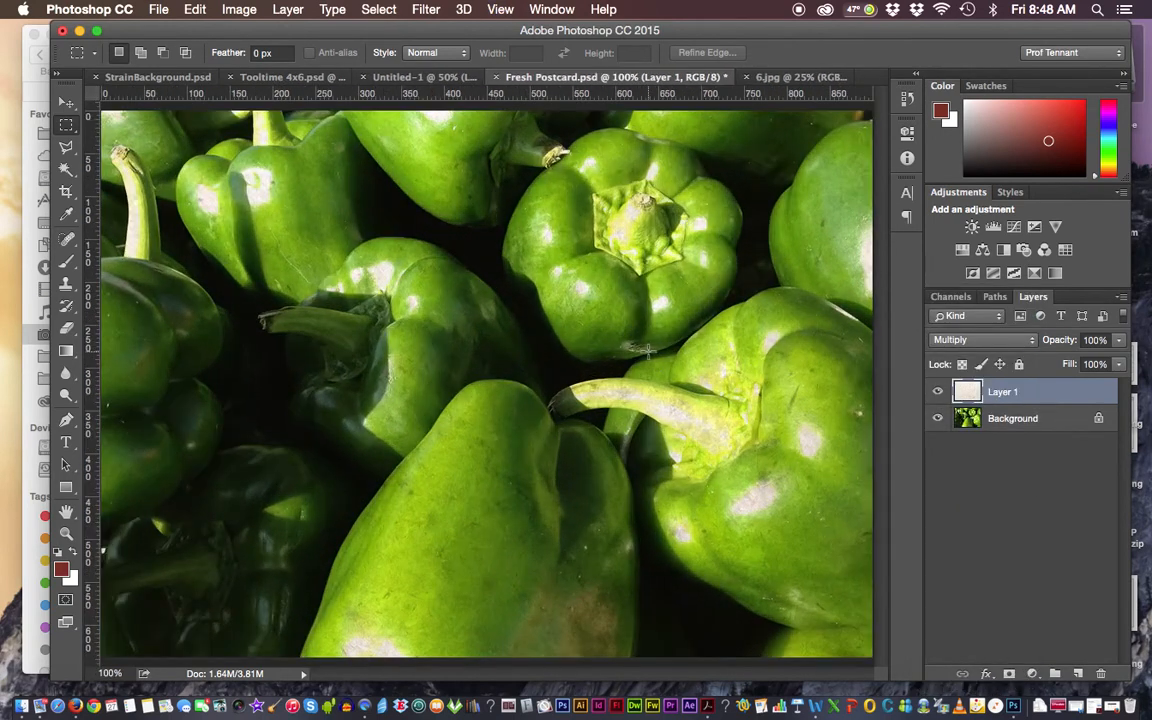
pyautogui.click(938, 393)
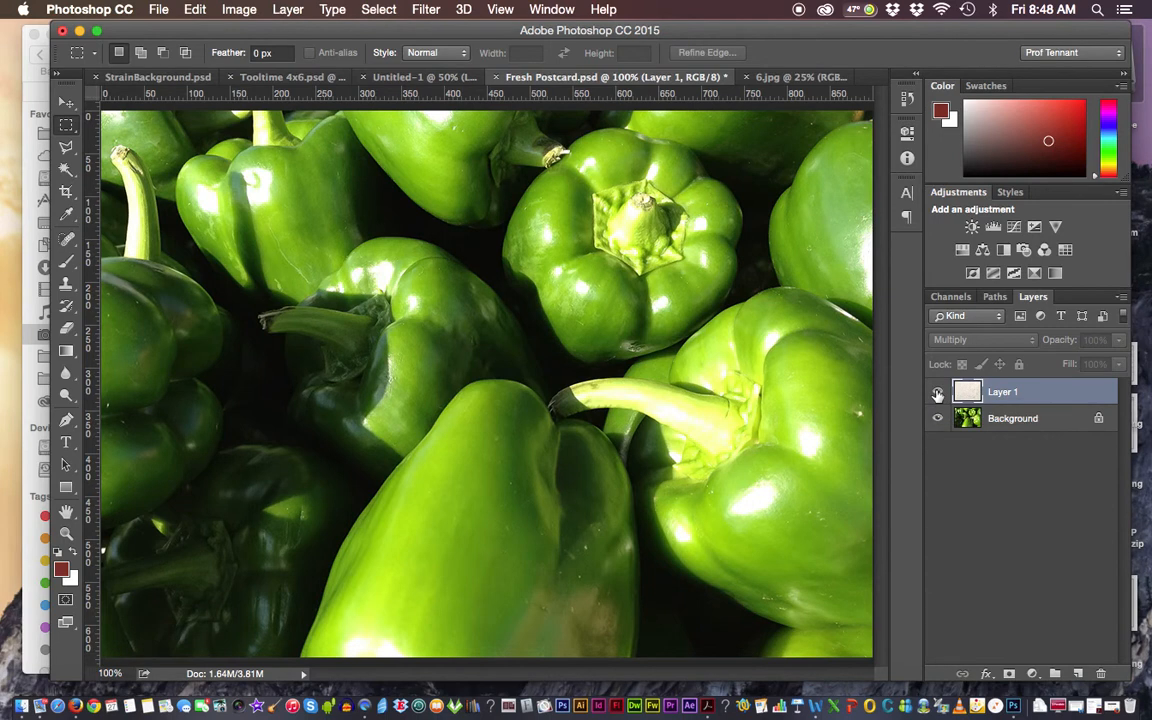
pyautogui.click(938, 393)
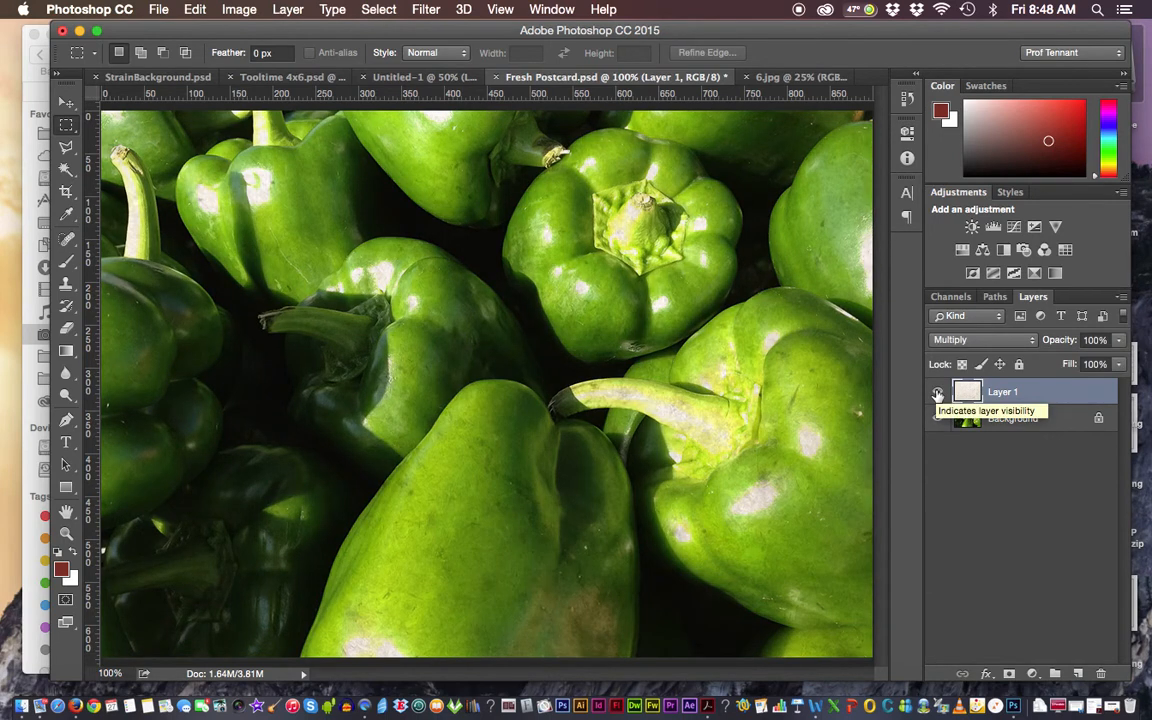
pyautogui.click(938, 393)
pyautogui.click(938, 393)
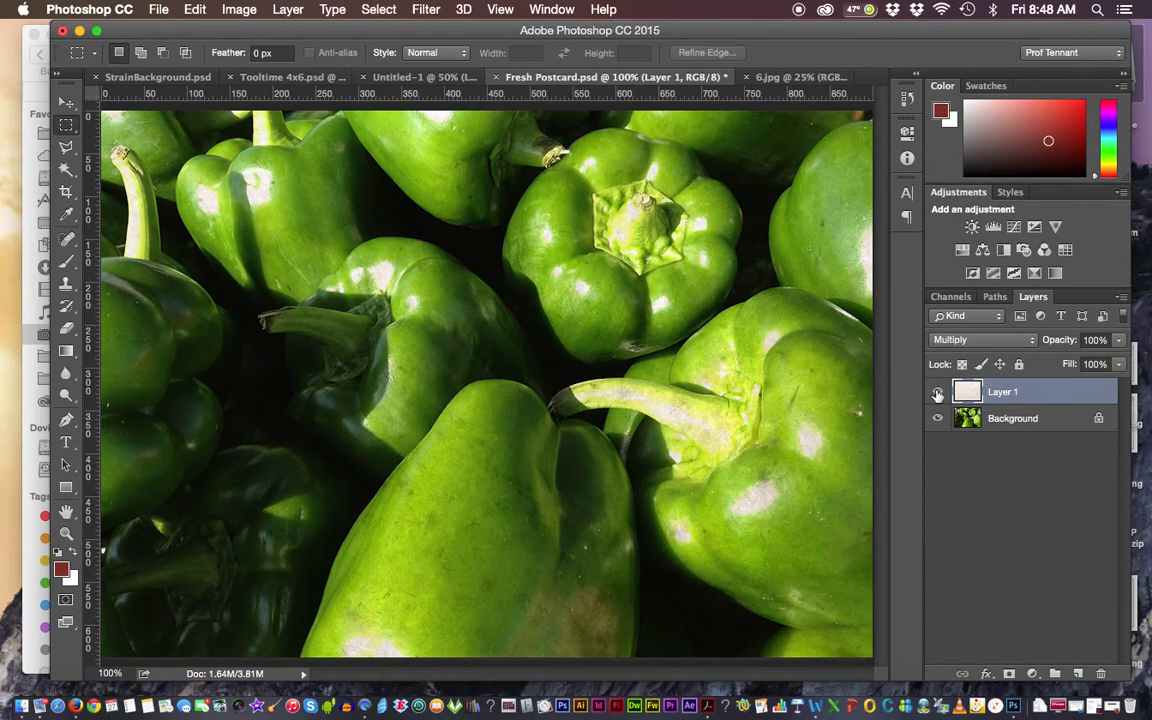
# Try the Overlay, Hard Light and Color Burn blend modes on Layer 1.
pyautogui.click(985, 340)
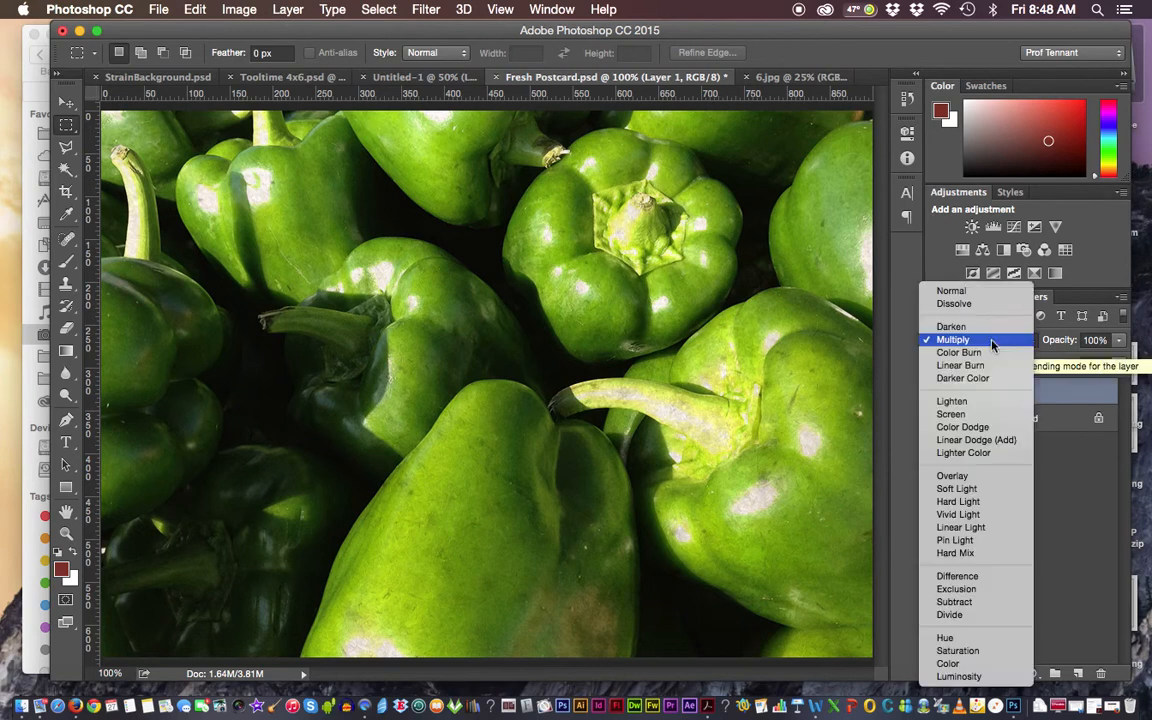
pyautogui.click(977, 478)
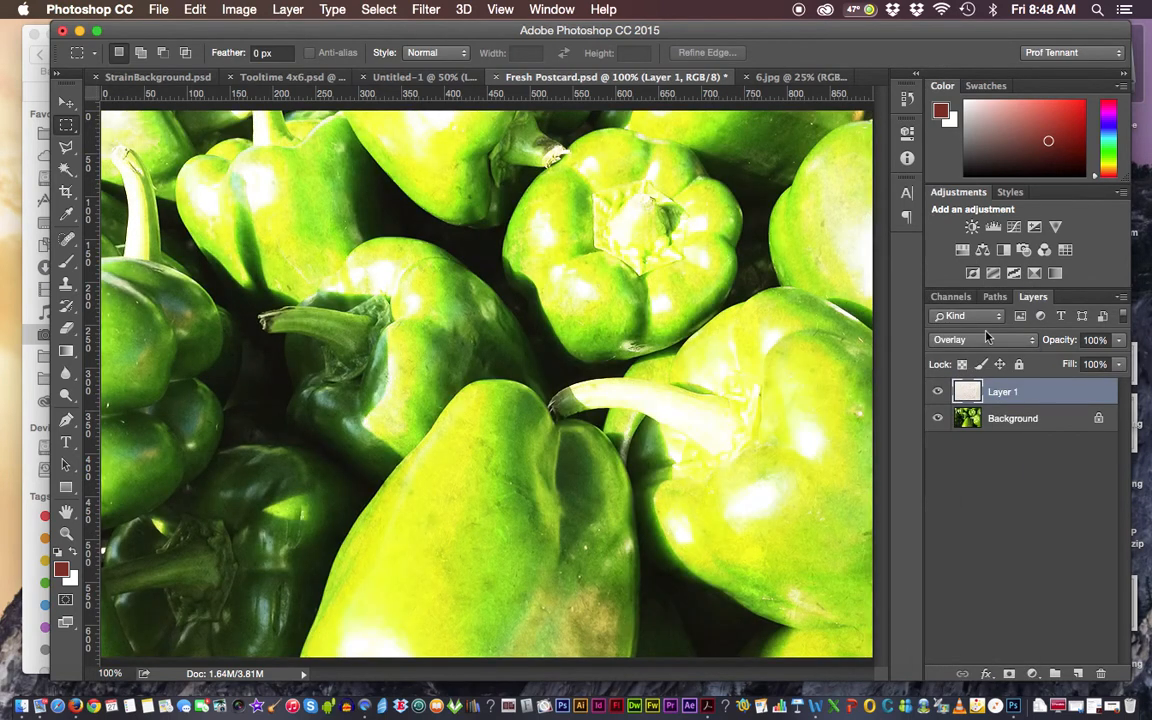
pyautogui.click(986, 338)
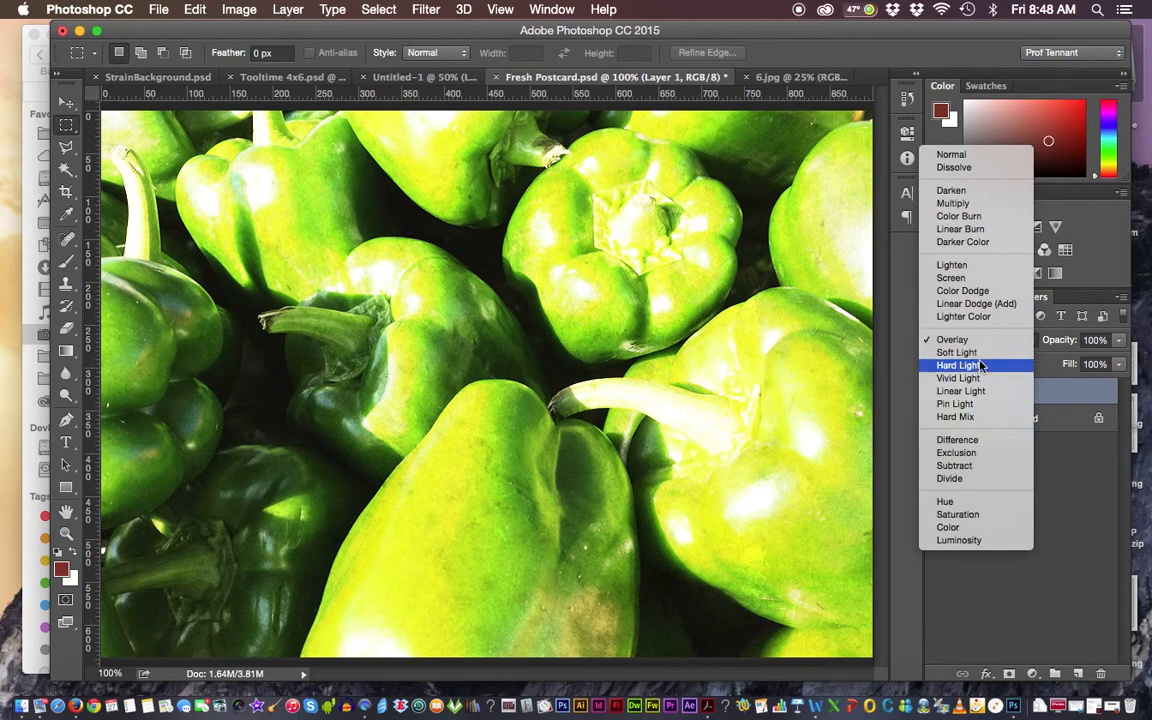
pyautogui.click(980, 366)
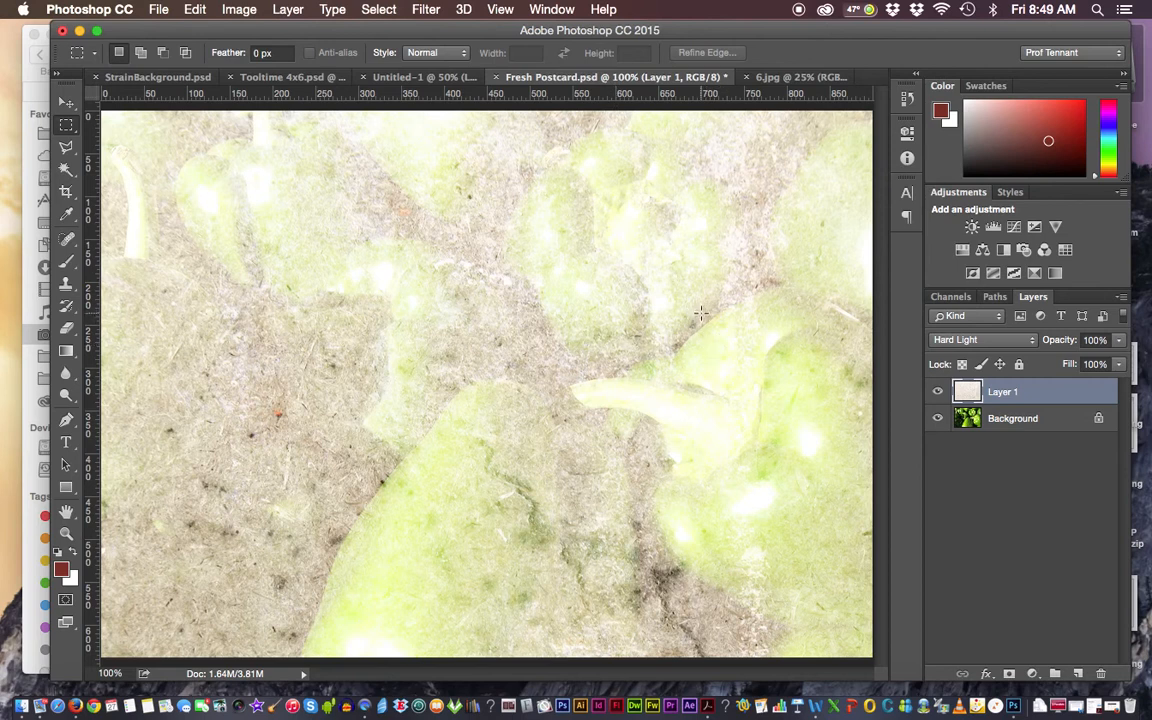
pyautogui.click(978, 340)
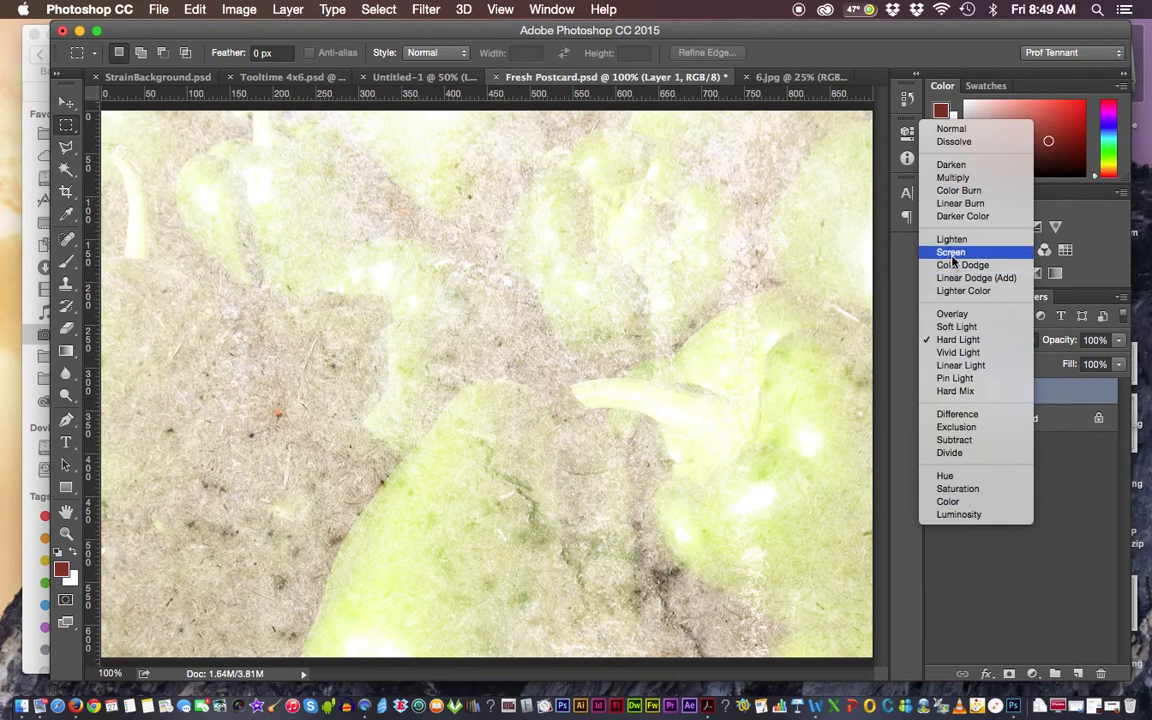
pyautogui.click(957, 191)
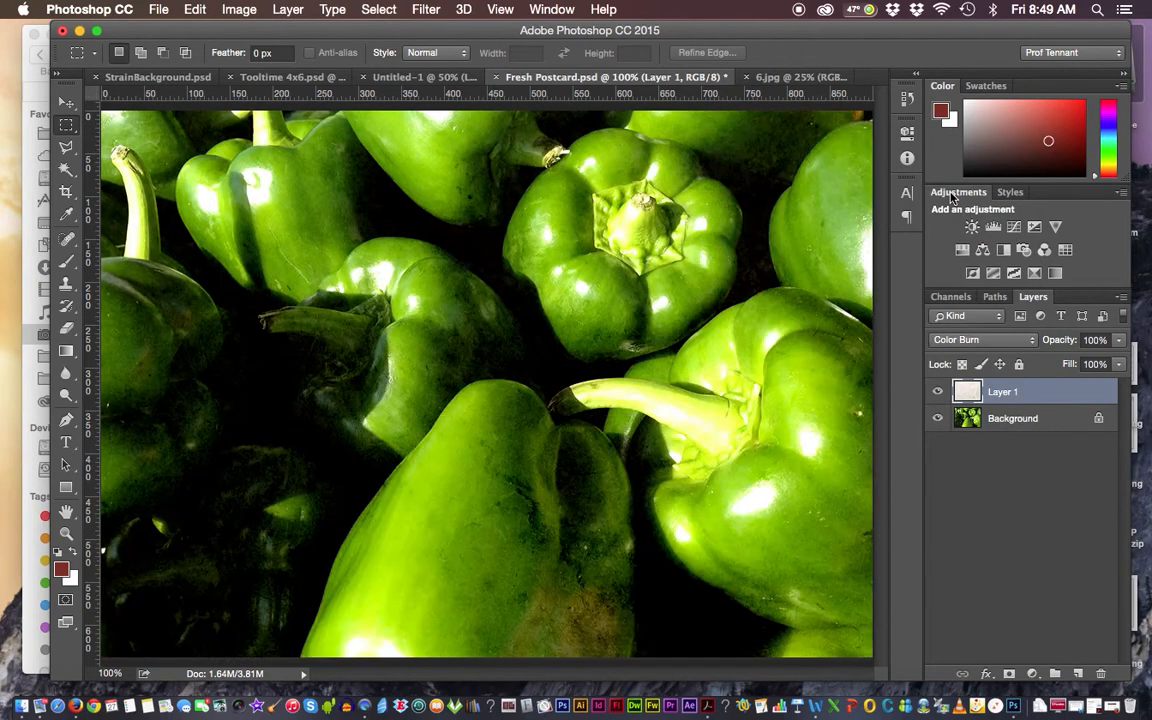
# Set Layer 1's blend mode to Linear Burn and view the whole postcard.
pyautogui.click(990, 340)
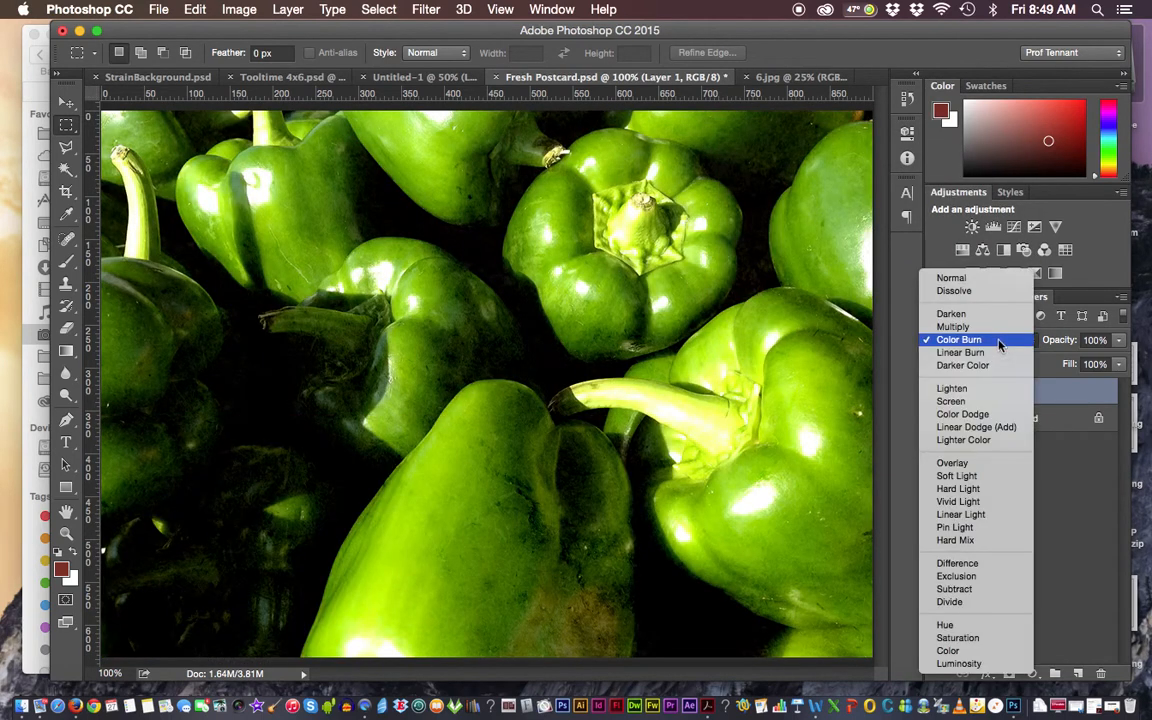
pyautogui.click(993, 353)
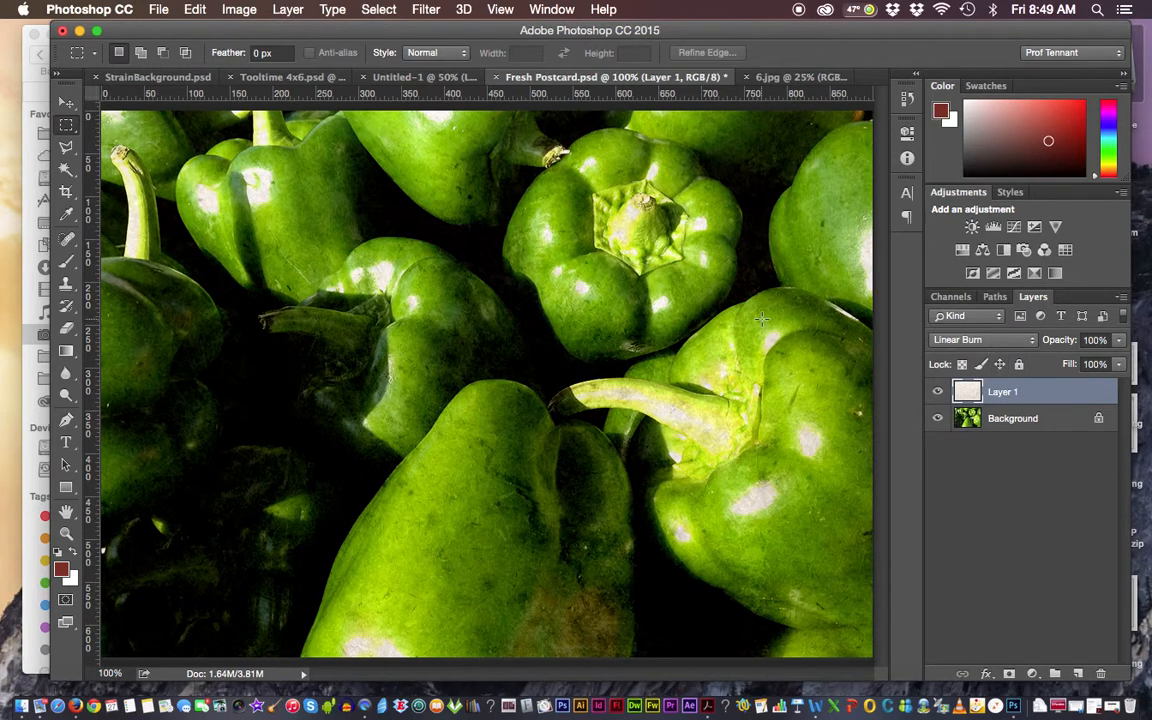
pyautogui.press('super+minus')
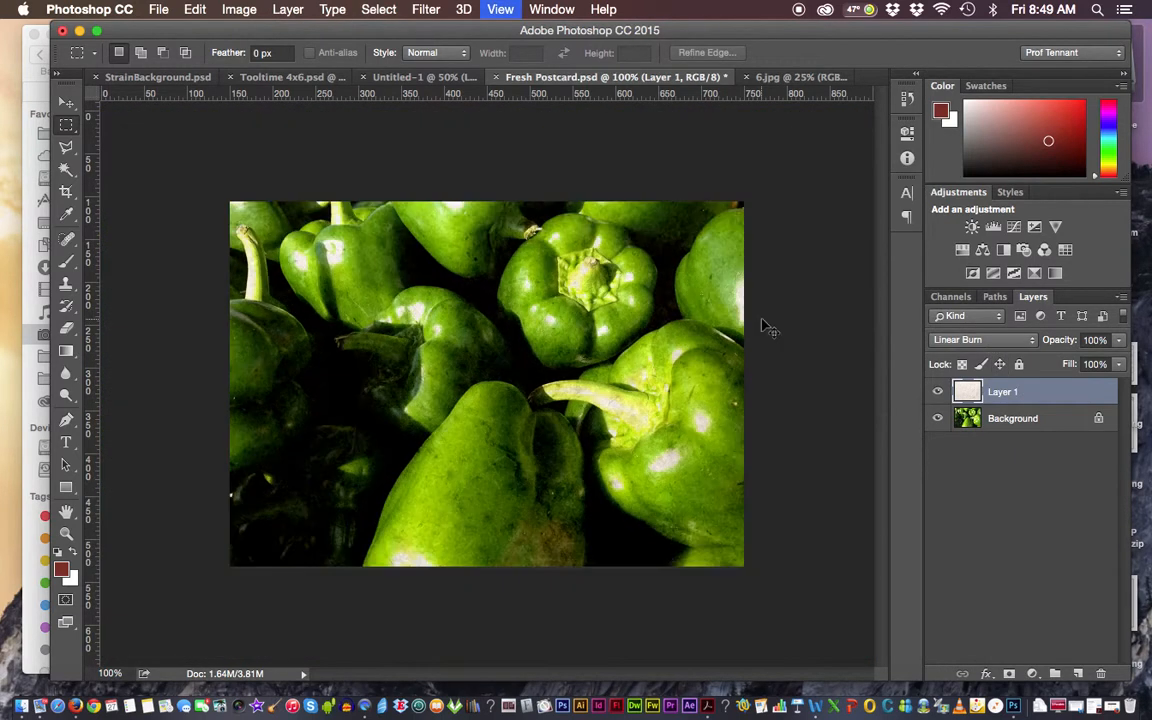